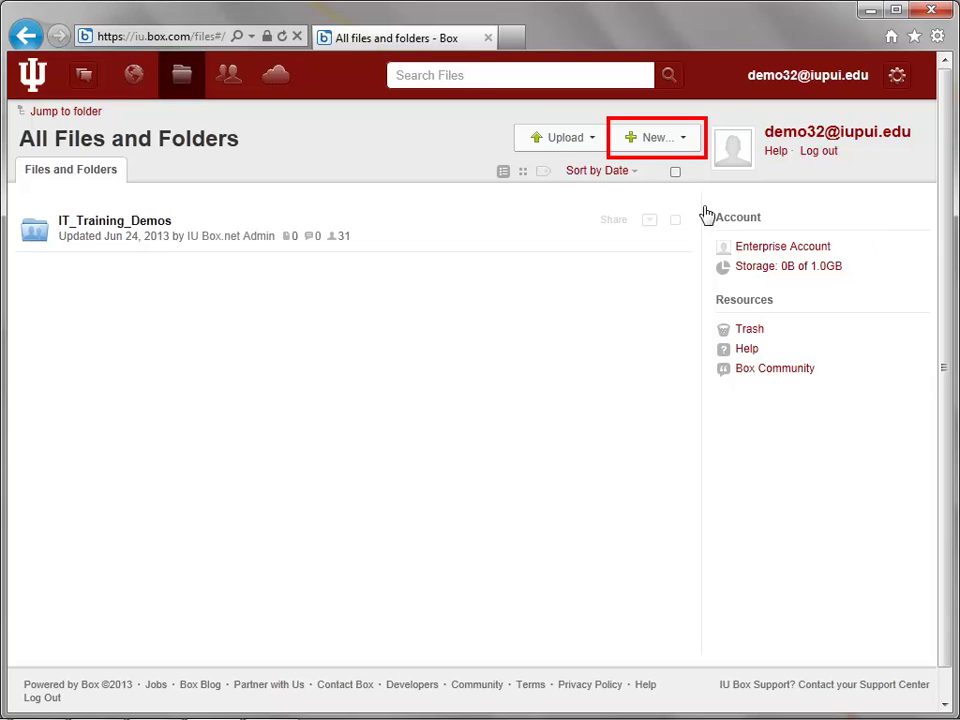
# Create a Project Team folder, inviting one collaborator by address with Editor access
pyautogui.click(636, 146)
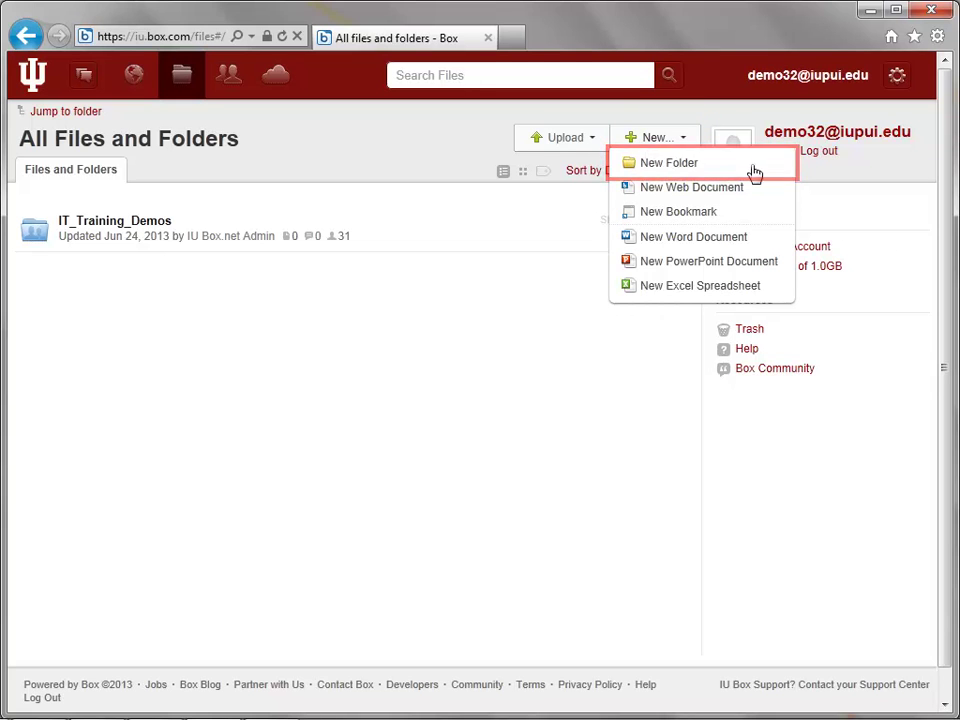
pyautogui.click(754, 168)
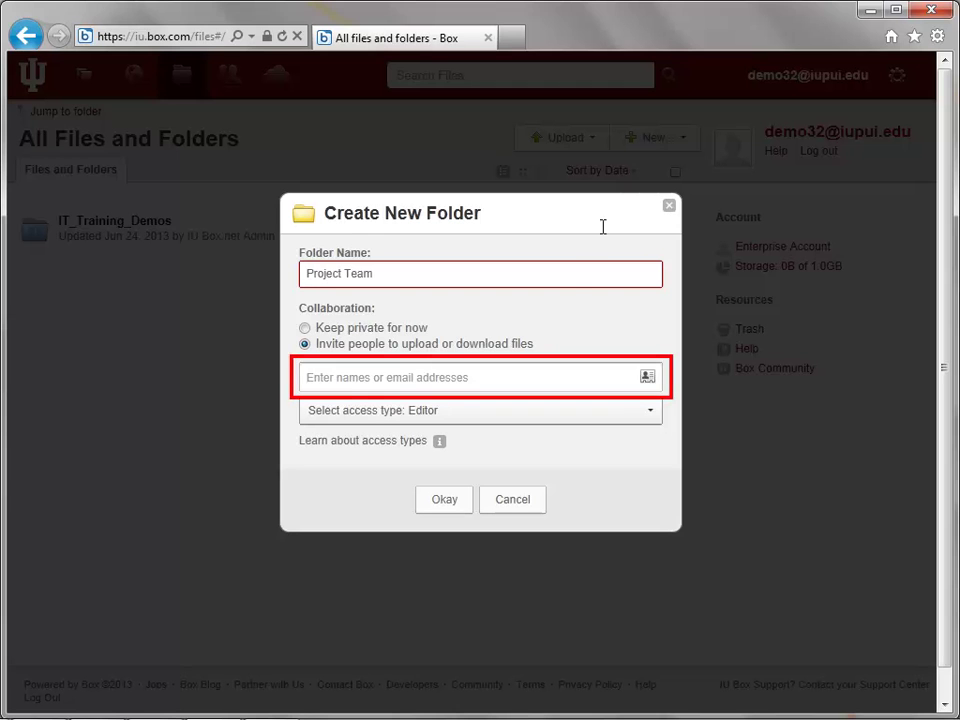
pyautogui.click(564, 373)
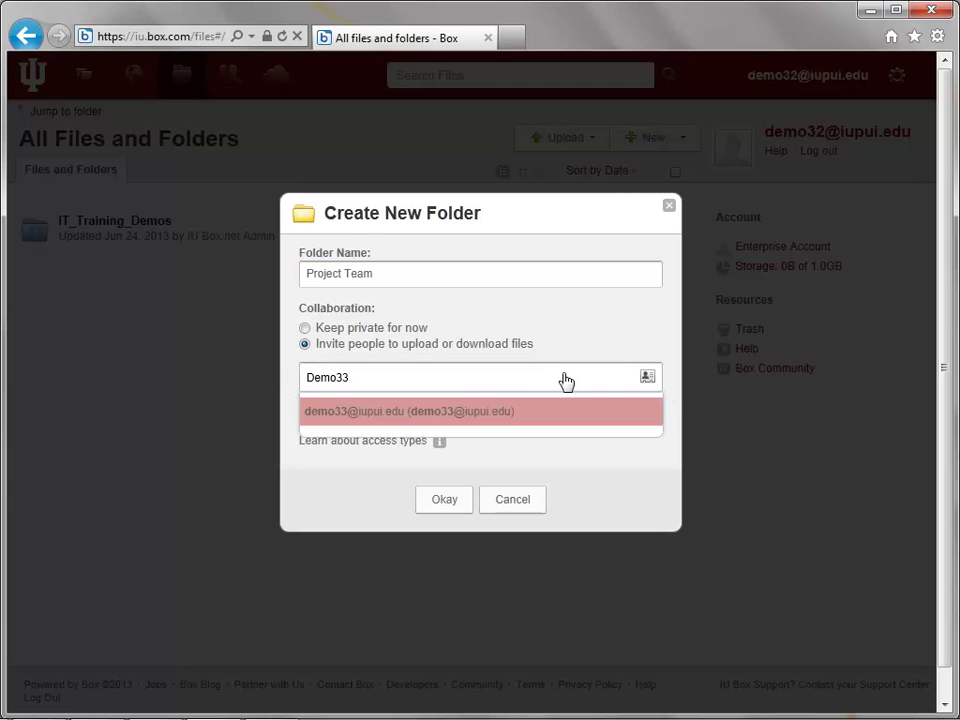
pyautogui.click(626, 418)
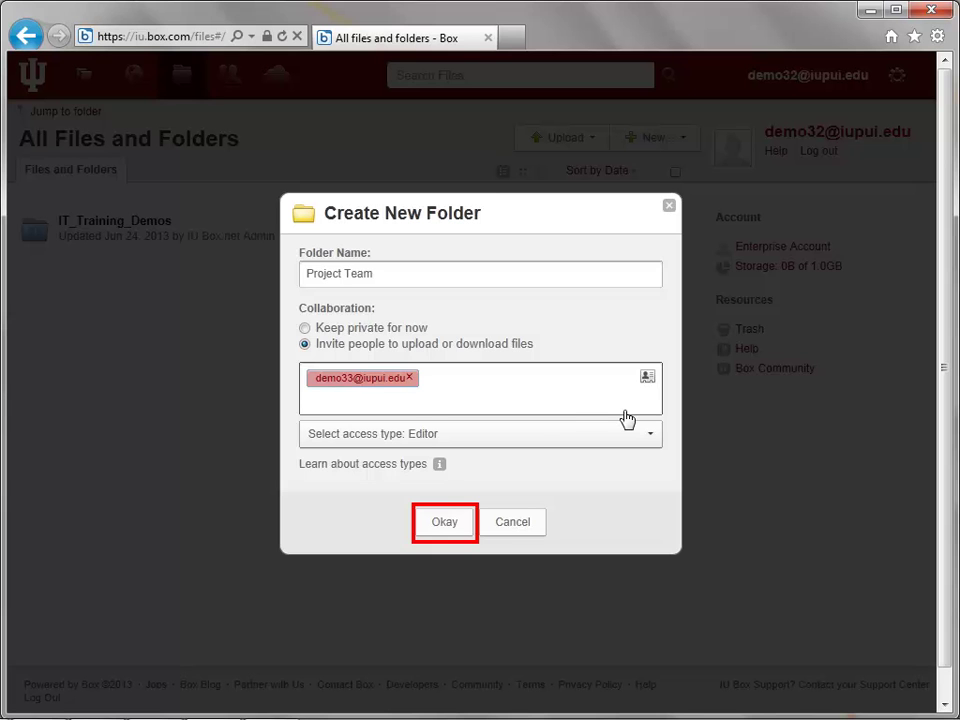
pyautogui.click(443, 521)
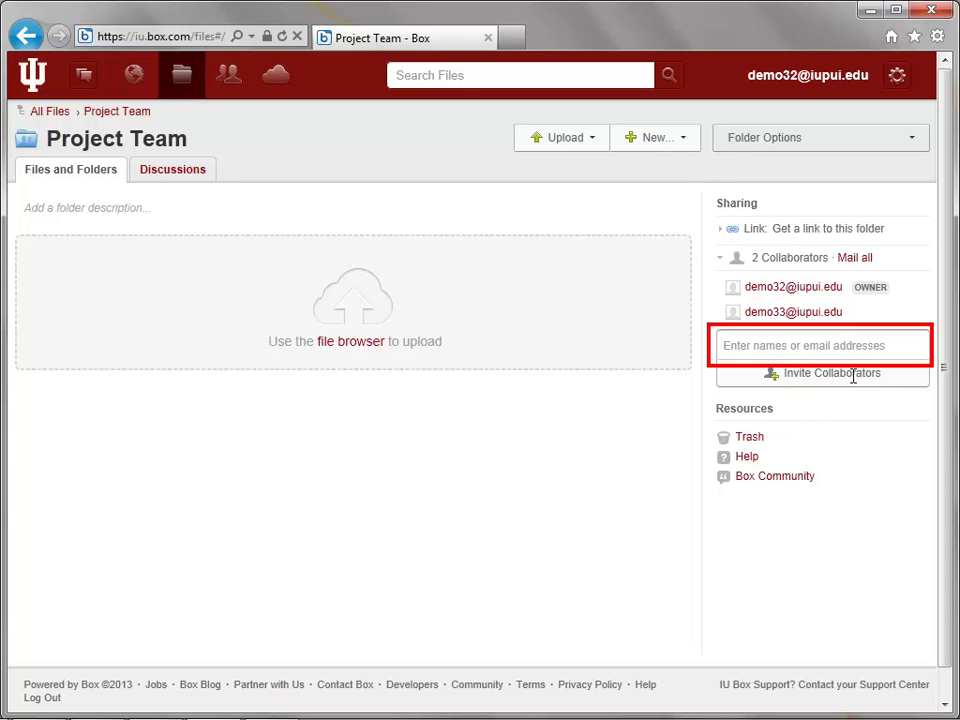
# Invite another collaborator's address to Project Team, keeping Editor as the access type
pyautogui.click(857, 345)
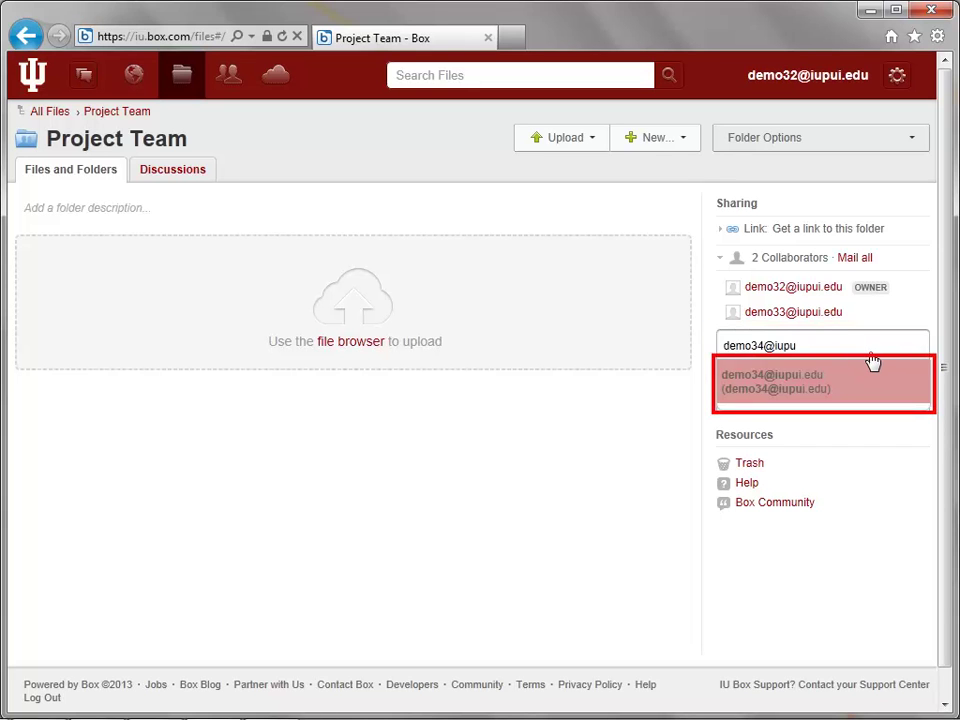
pyautogui.click(877, 381)
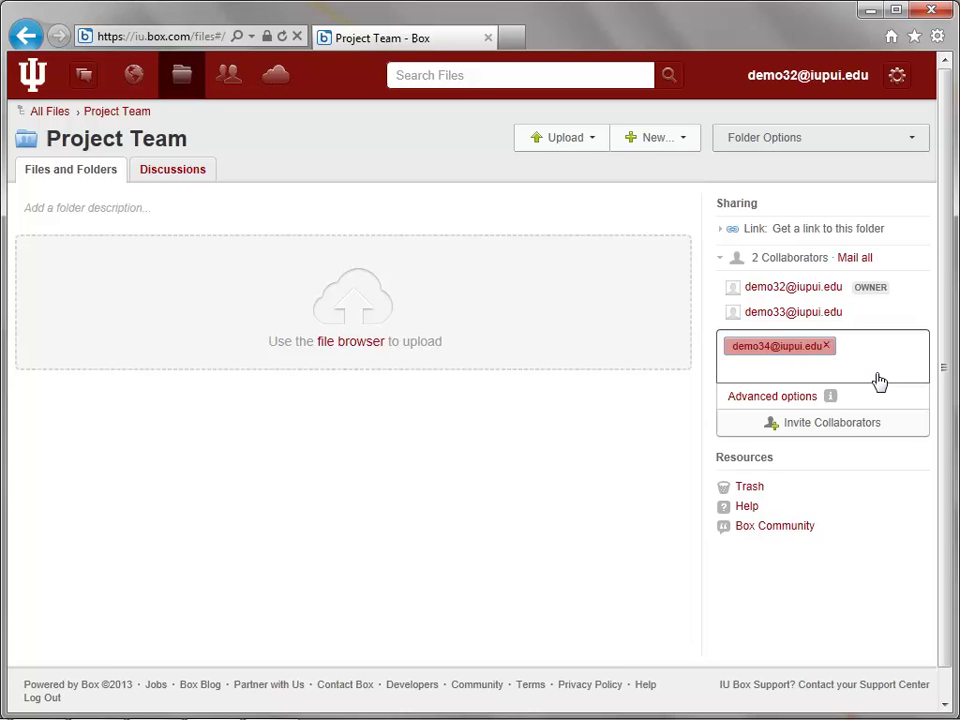
pyautogui.click(778, 398)
pyautogui.click(578, 430)
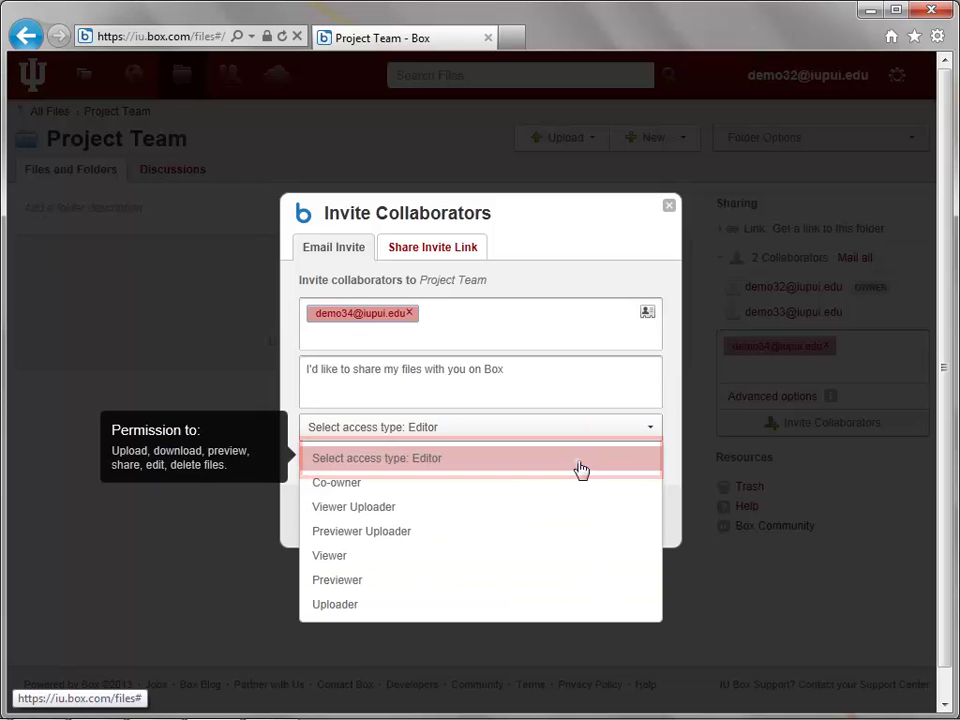
pyautogui.click(578, 458)
pyautogui.click(442, 520)
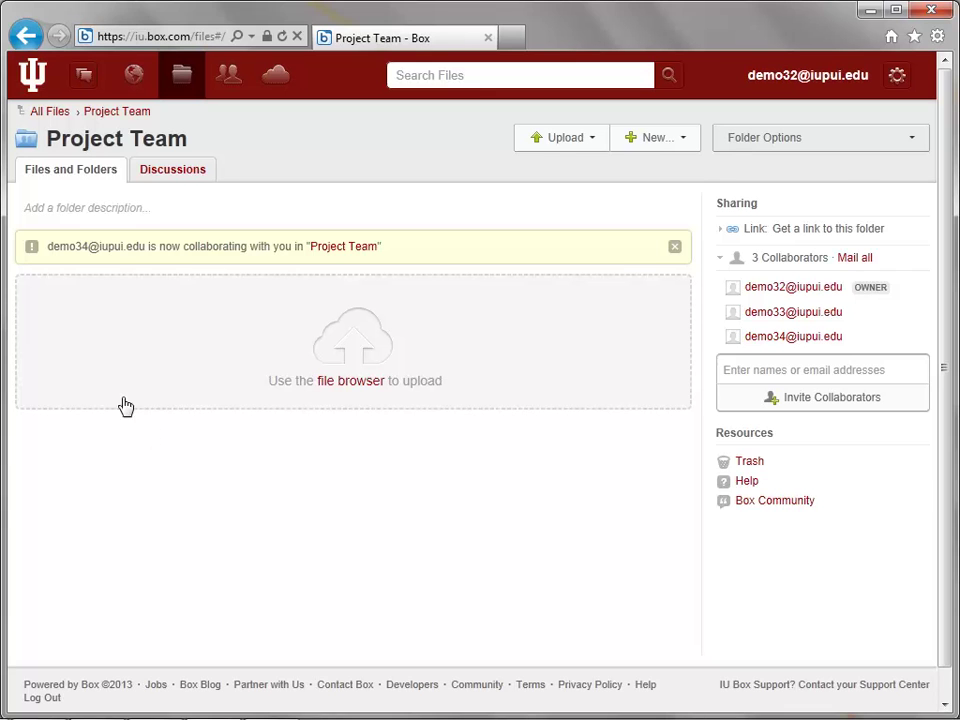
# Back in All Files, create Info Distribution with one invited collaborator set to Previewer
pyautogui.click(43, 121)
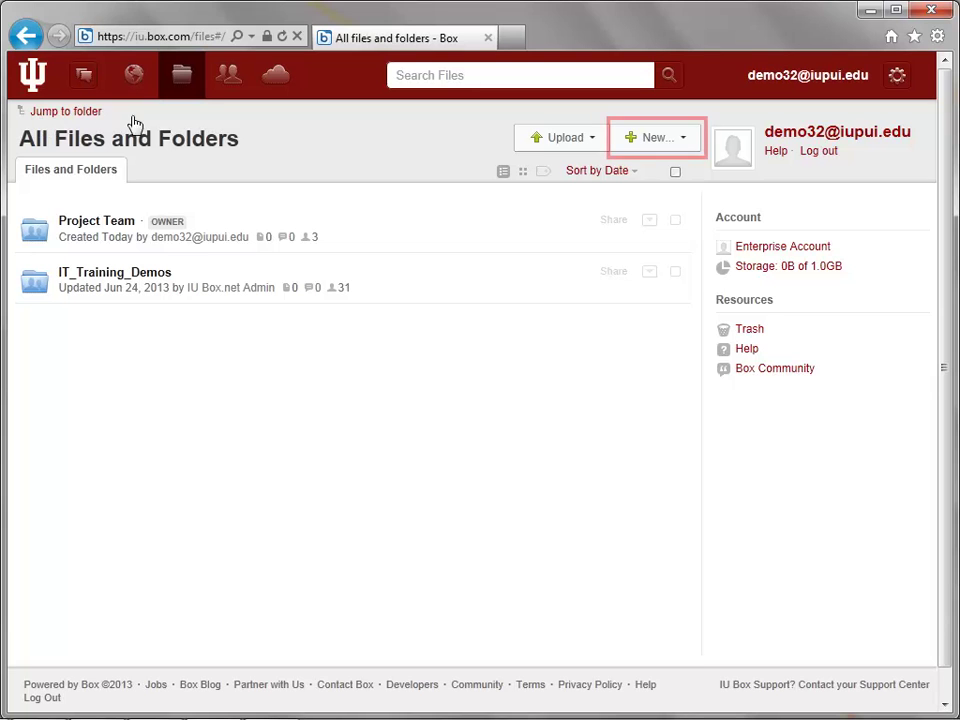
pyautogui.click(663, 145)
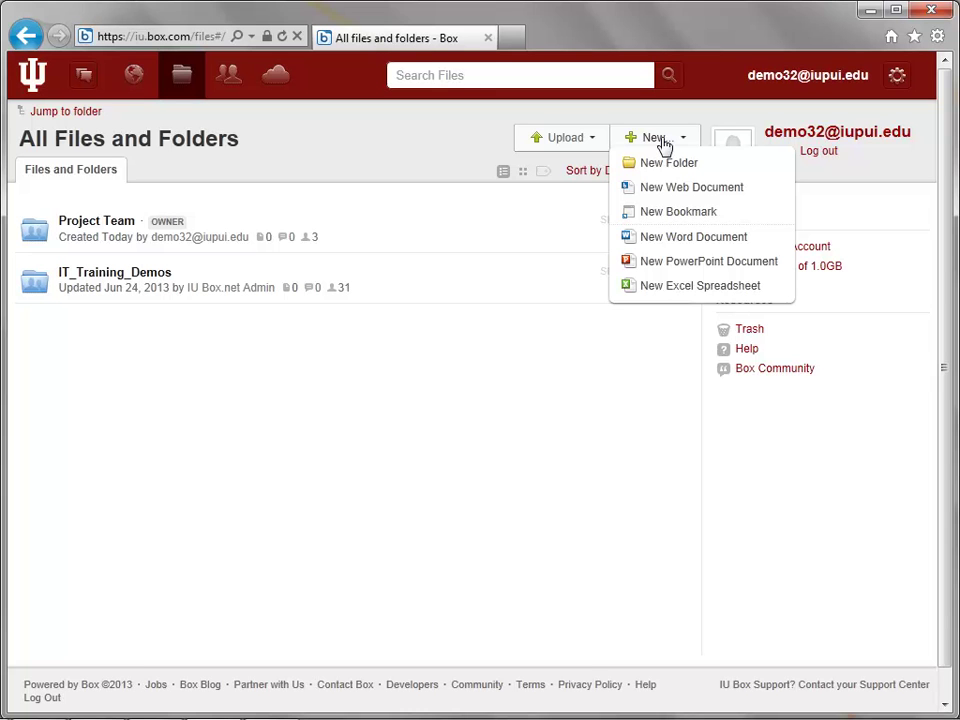
pyautogui.click(761, 165)
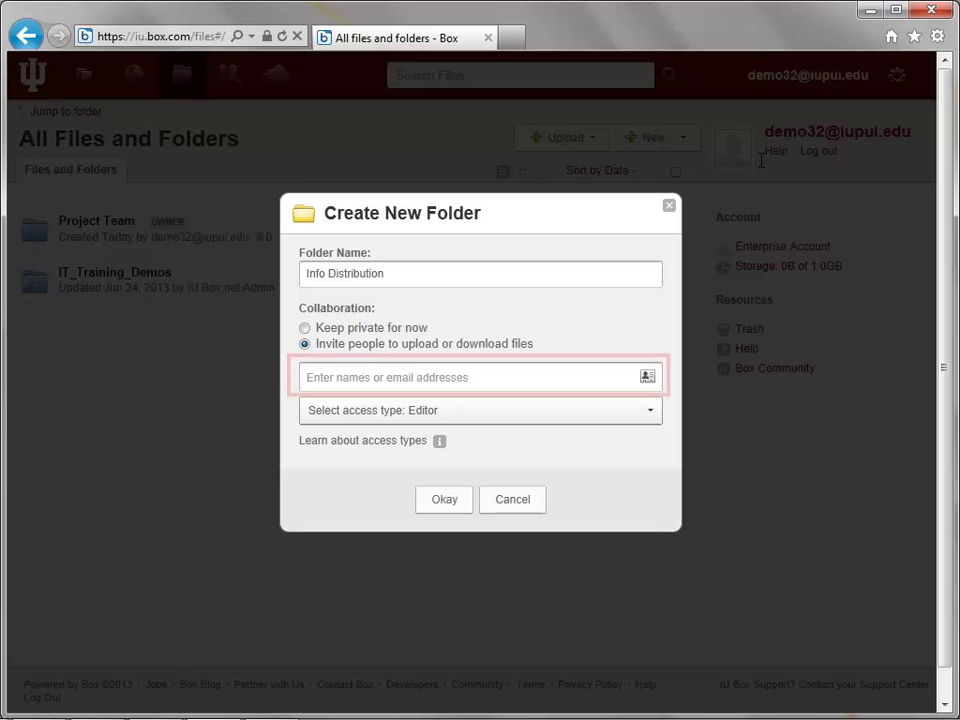
pyautogui.click(512, 379)
pyautogui.write('demo33')
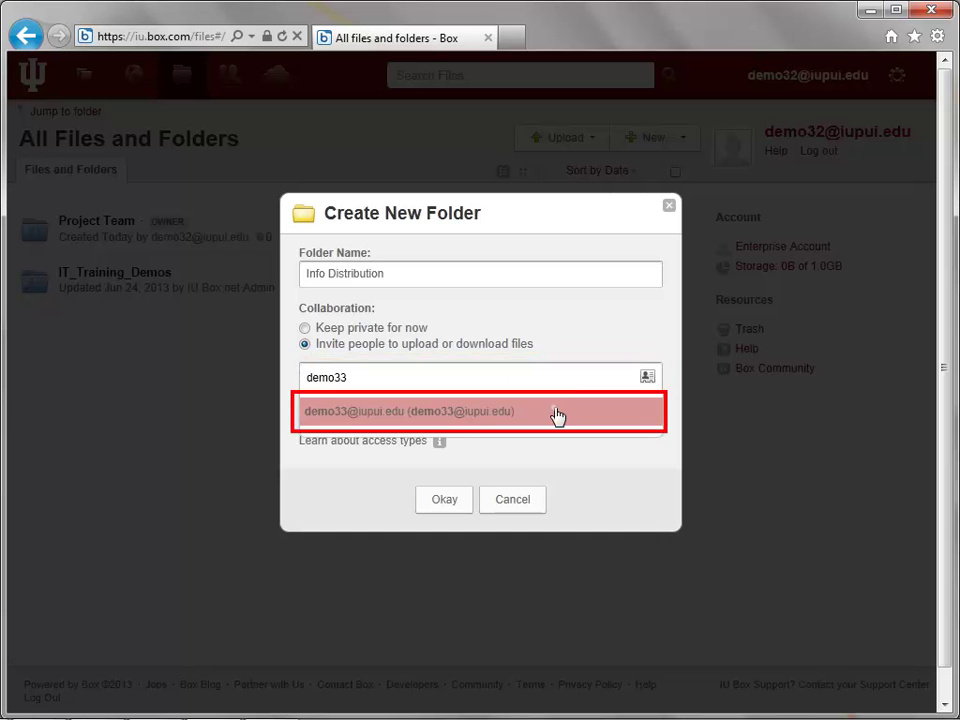
pyautogui.click(556, 413)
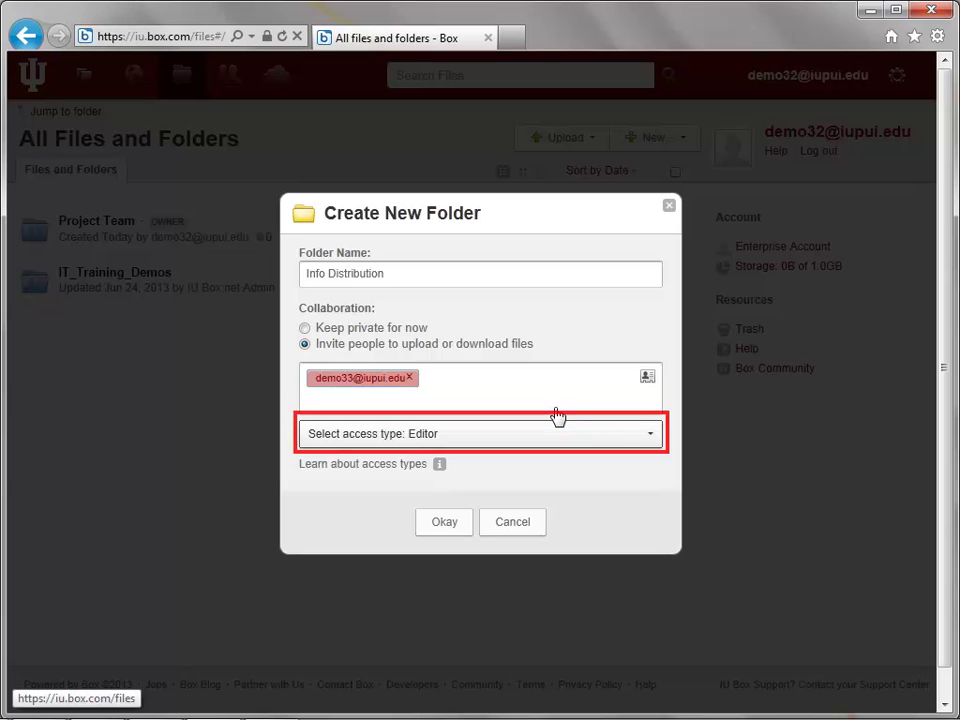
pyautogui.click(640, 449)
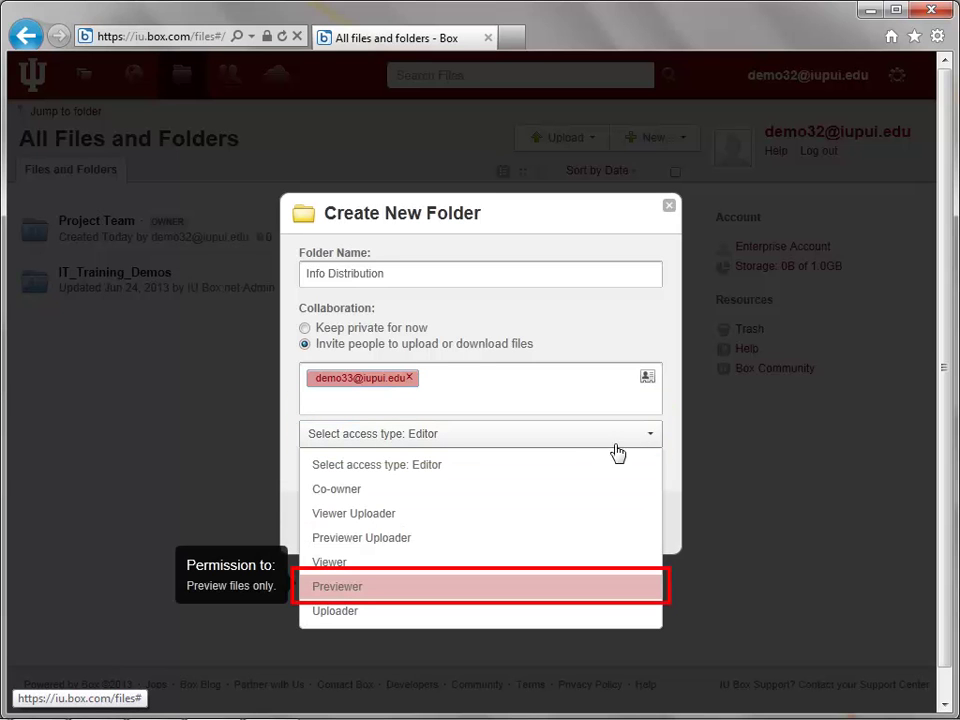
pyautogui.click(501, 590)
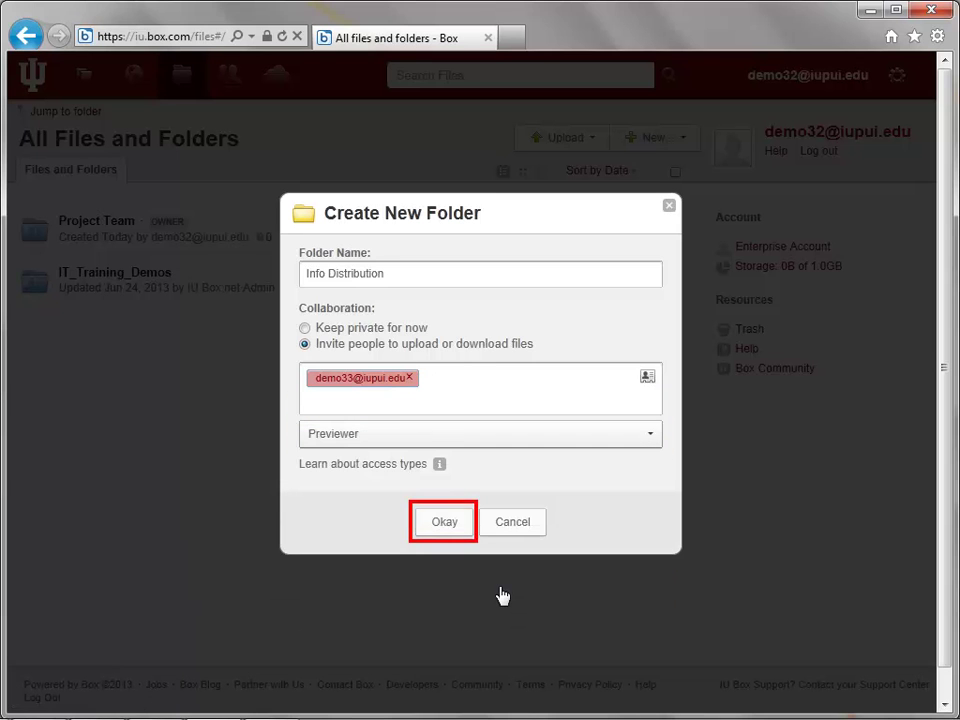
pyautogui.click(456, 528)
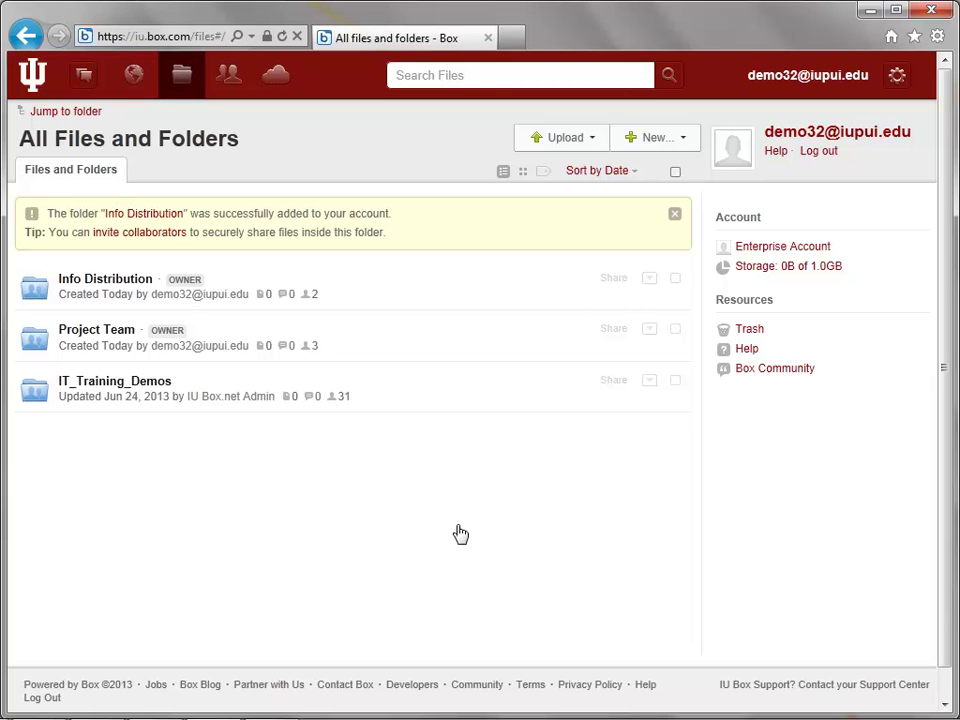
# Limit the Info Distribution shared link to Your Company and turn download off
pyautogui.click(616, 288)
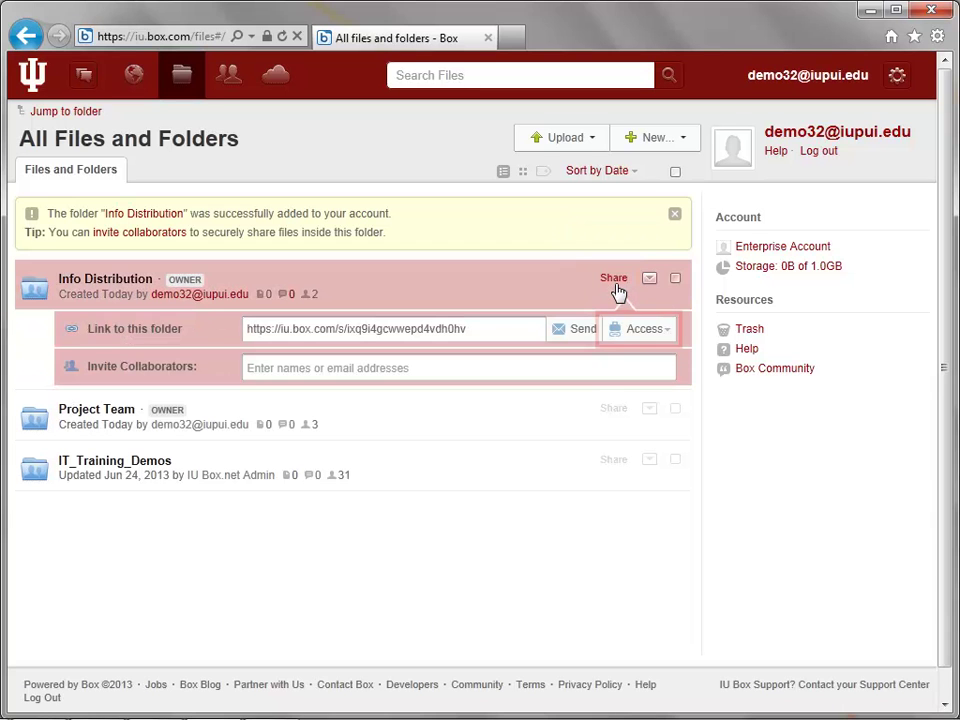
pyautogui.click(668, 334)
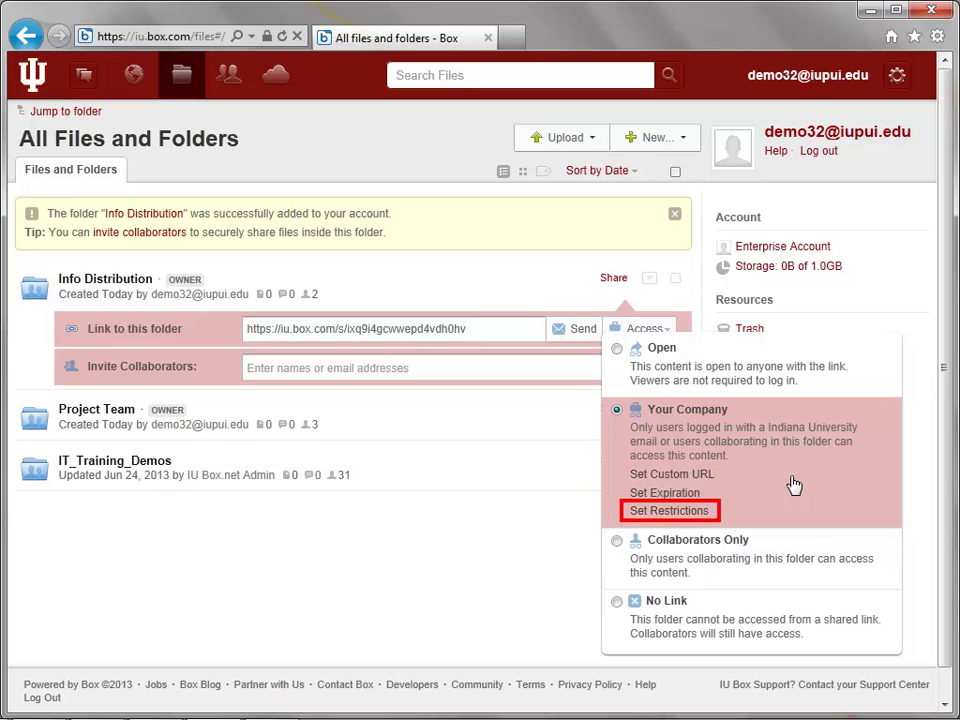
pyautogui.click(700, 512)
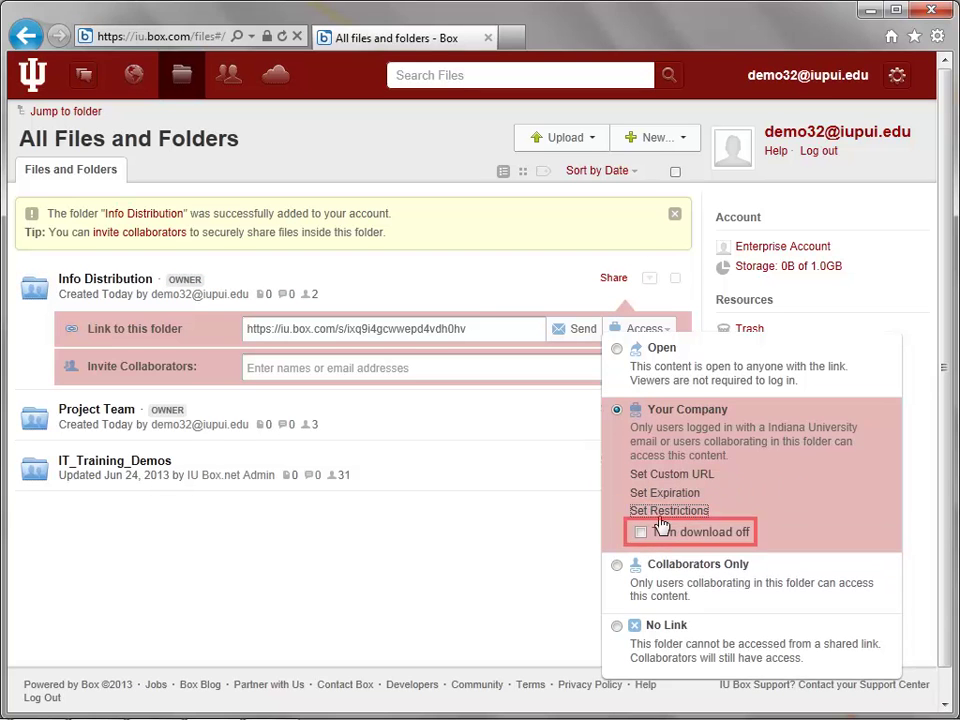
pyautogui.click(641, 533)
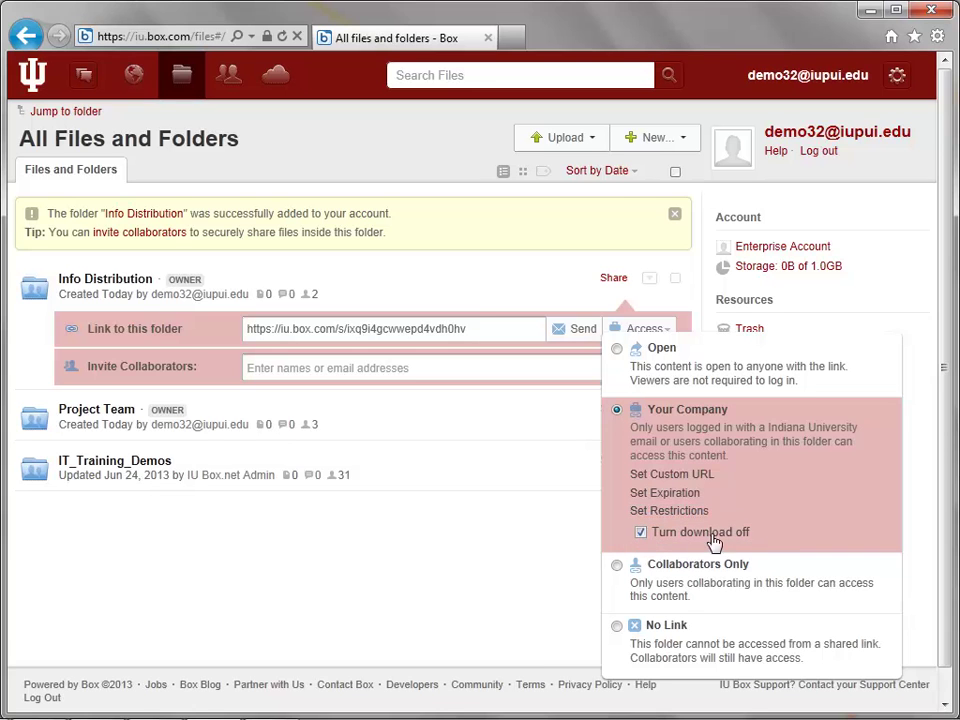
pyautogui.click(787, 503)
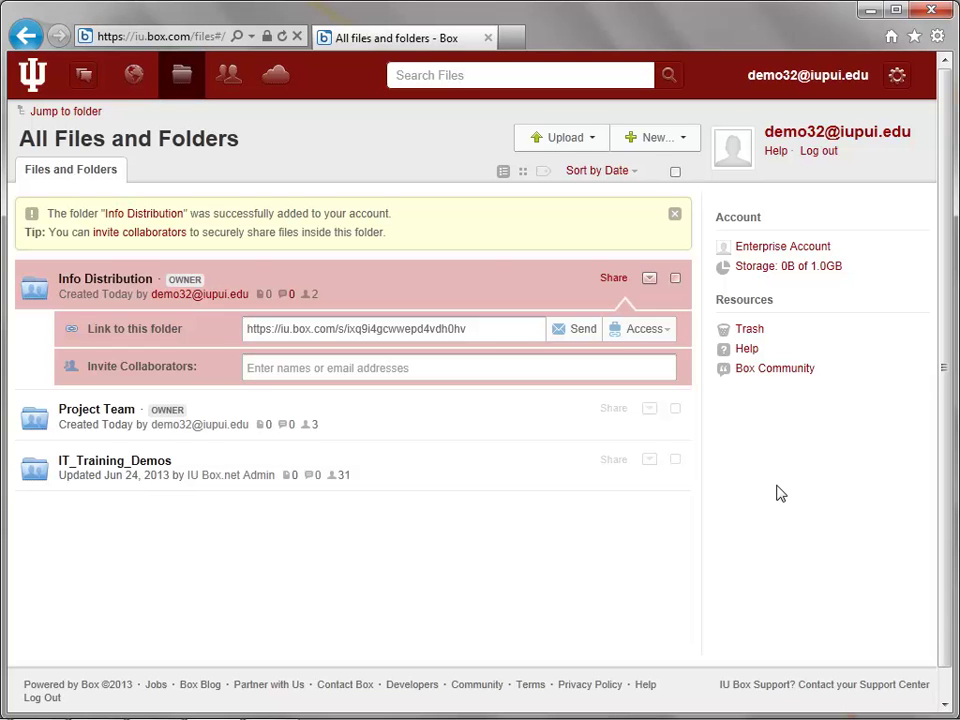
# Dismiss the notice and create a private folder named Info Collection
pyautogui.click(675, 214)
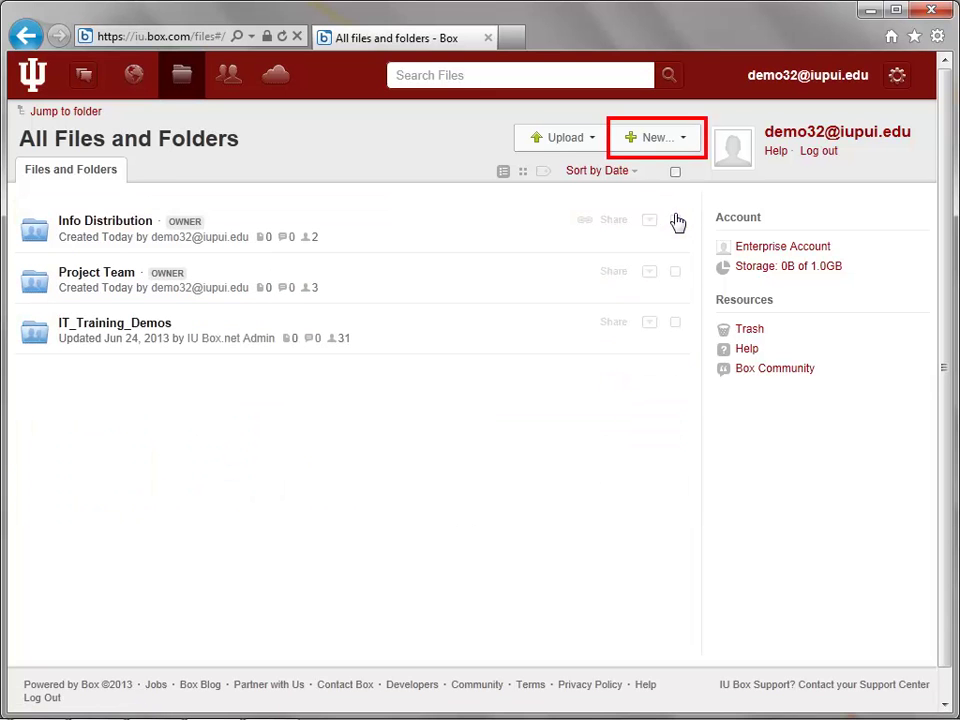
pyautogui.click(671, 141)
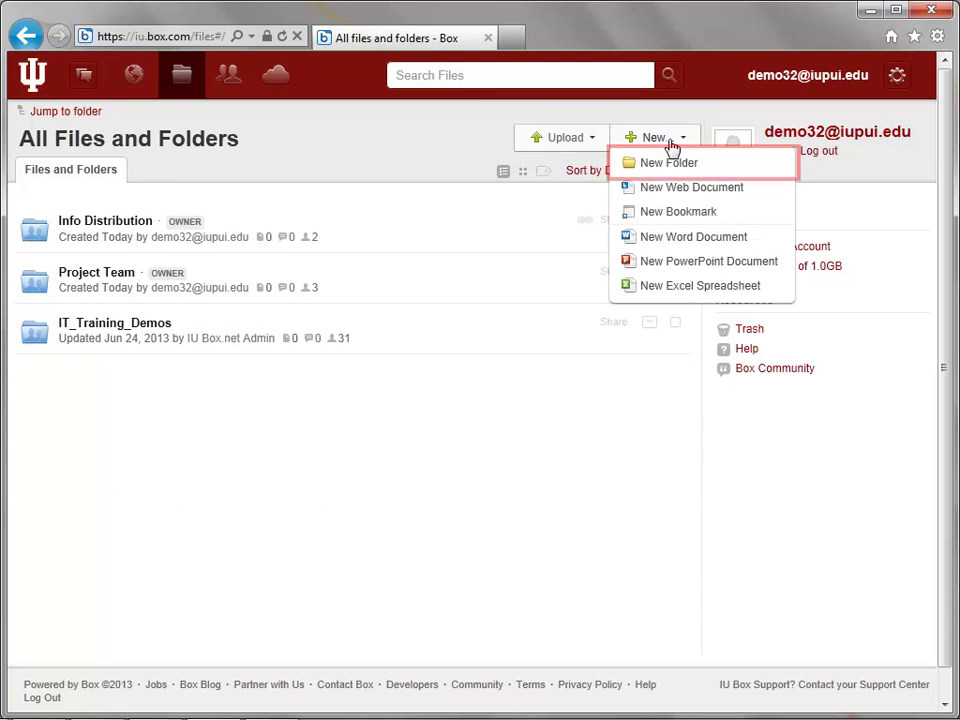
pyautogui.click(719, 168)
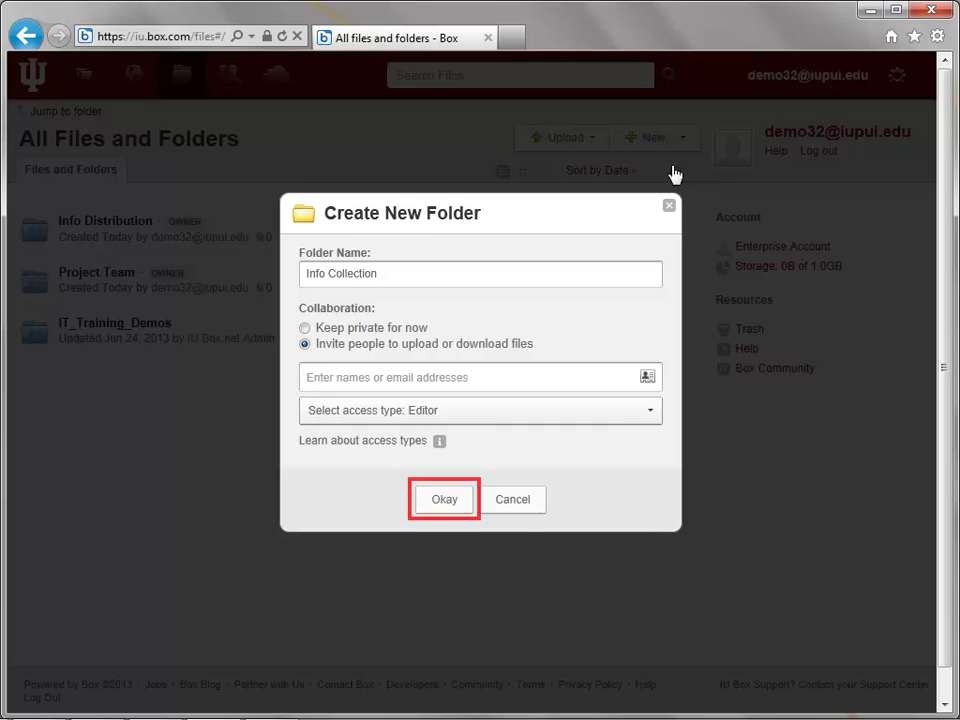
pyautogui.click(465, 506)
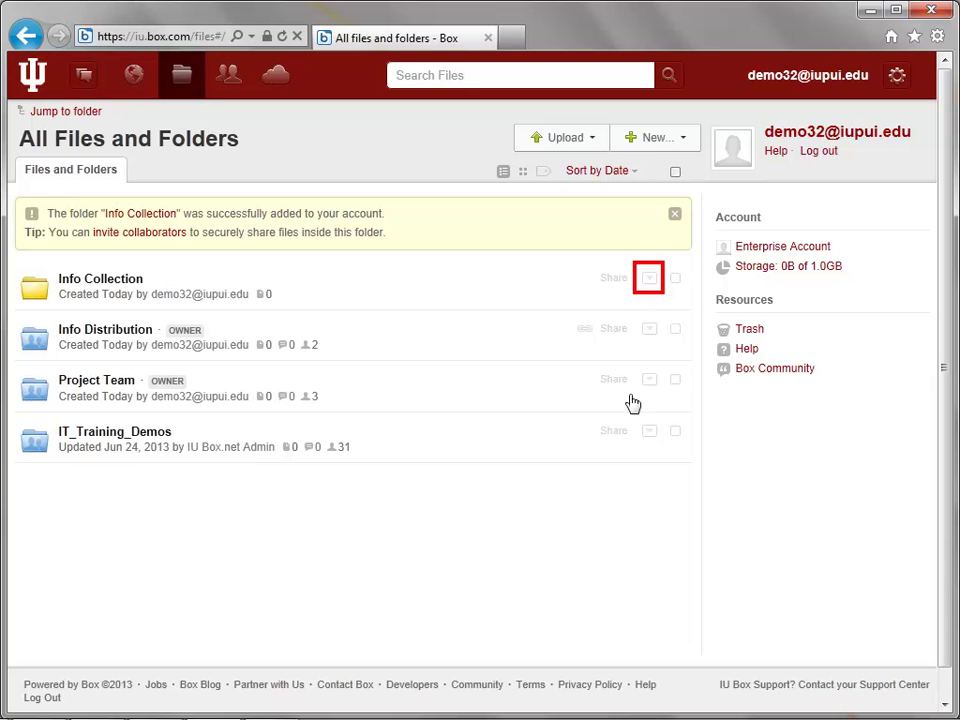
# Turn on Allow uploads via email for the Info Collection folder and save
pyautogui.click(649, 280)
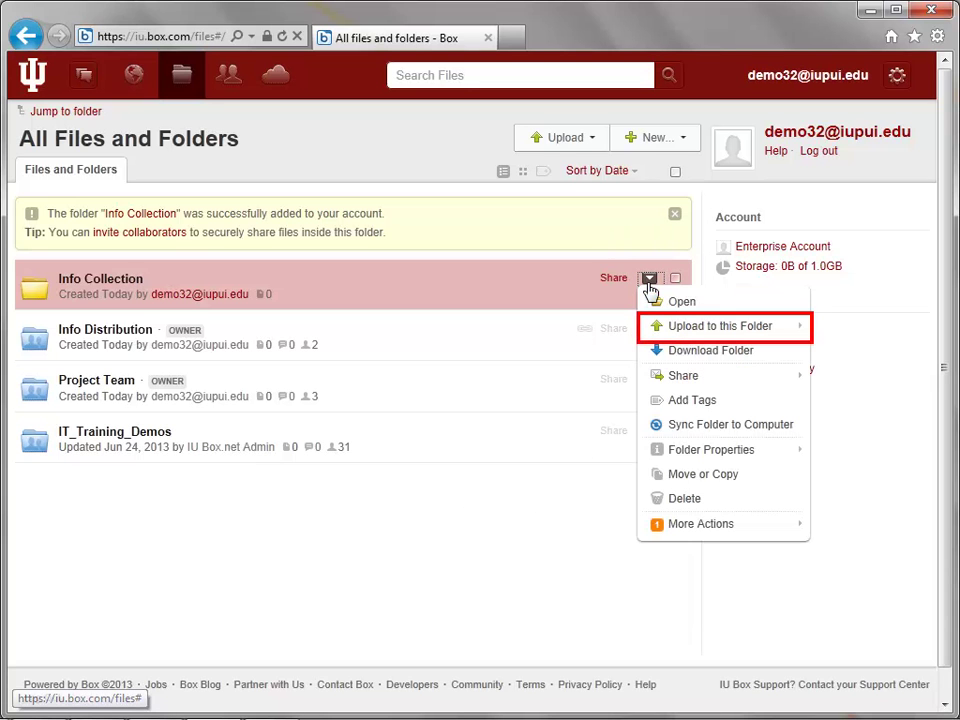
pyautogui.moveTo(694, 332)
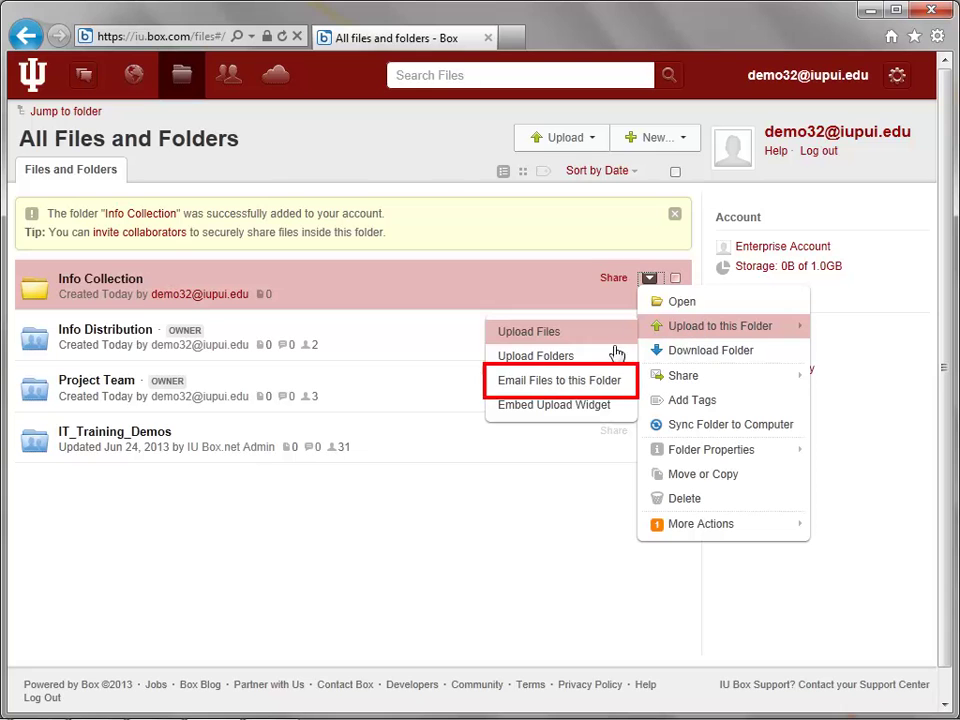
pyautogui.click(605, 384)
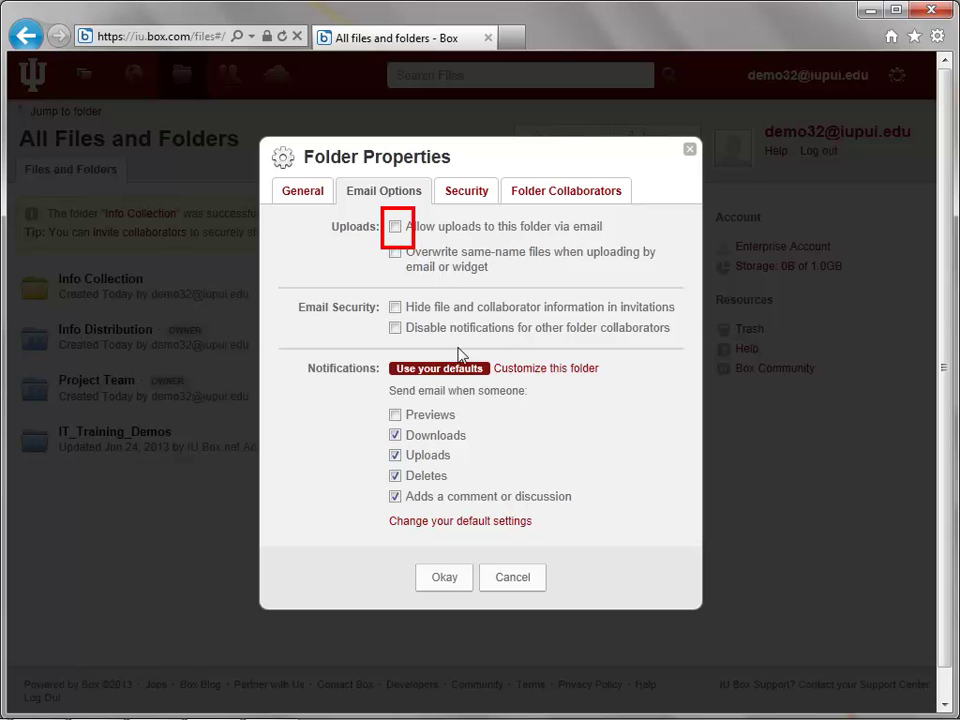
pyautogui.click(396, 228)
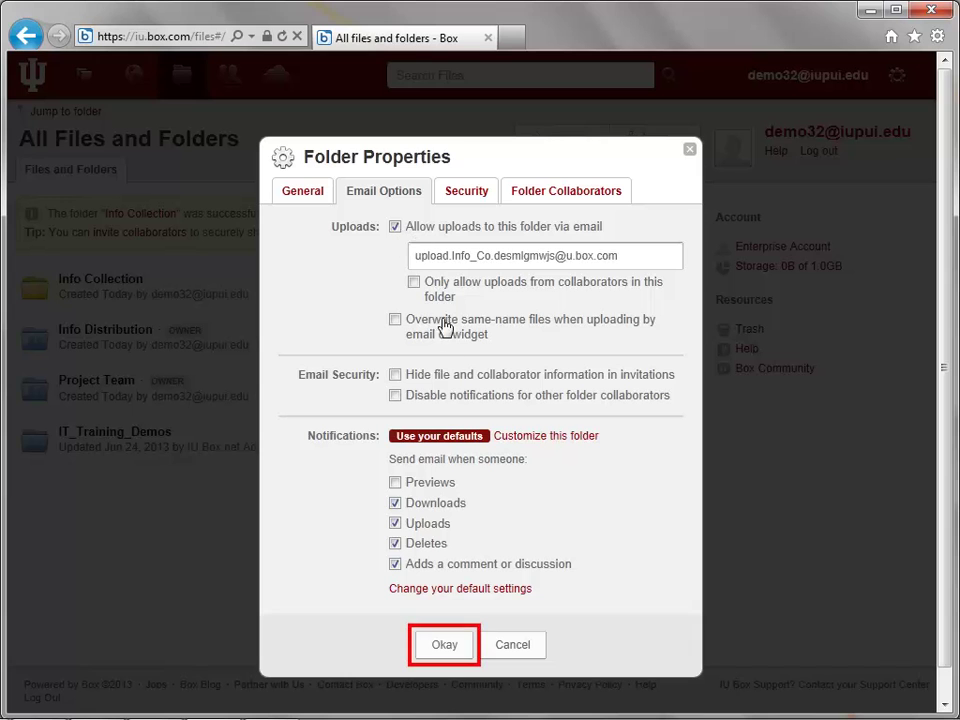
pyautogui.click(462, 646)
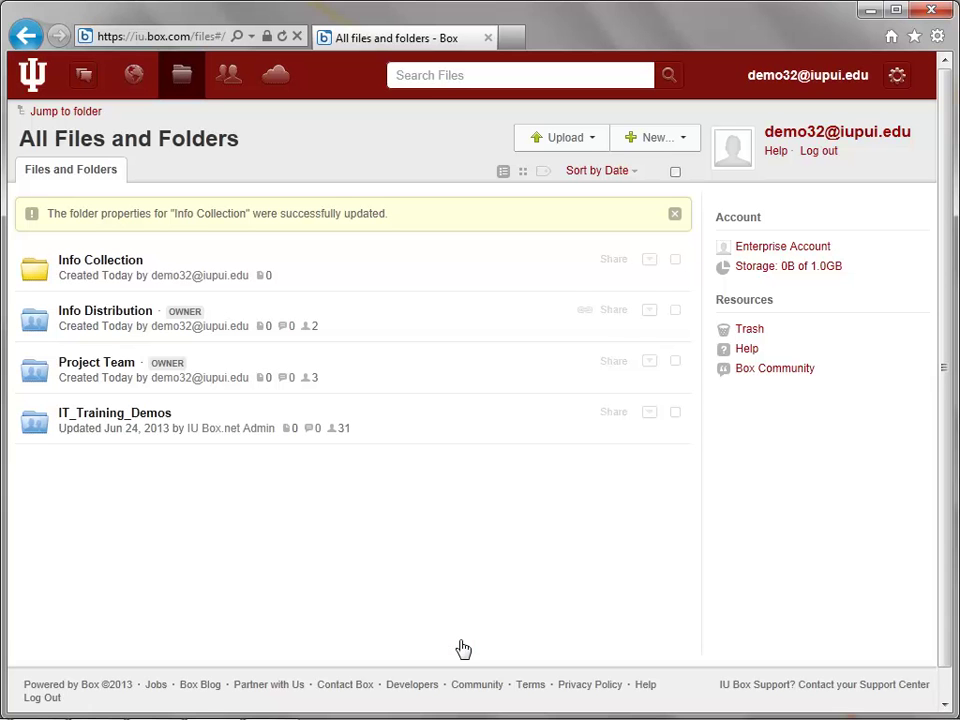
# Share Info Collection with a colleague's address, giving them Uploader access
pyautogui.click(620, 268)
pyautogui.click(647, 352)
pyautogui.write('demo33')
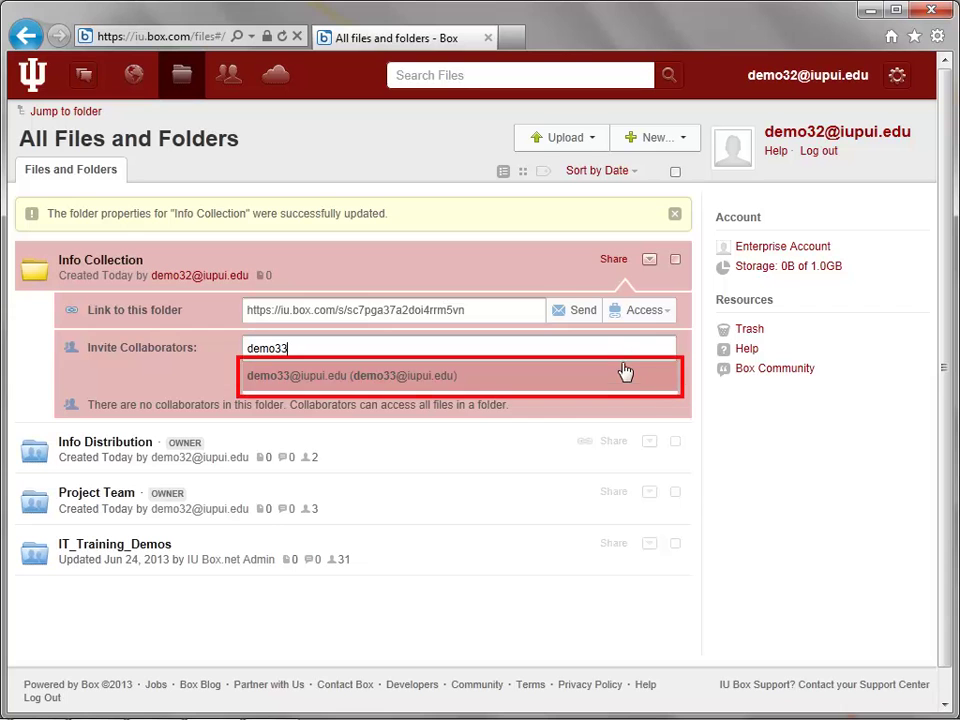
pyautogui.click(626, 378)
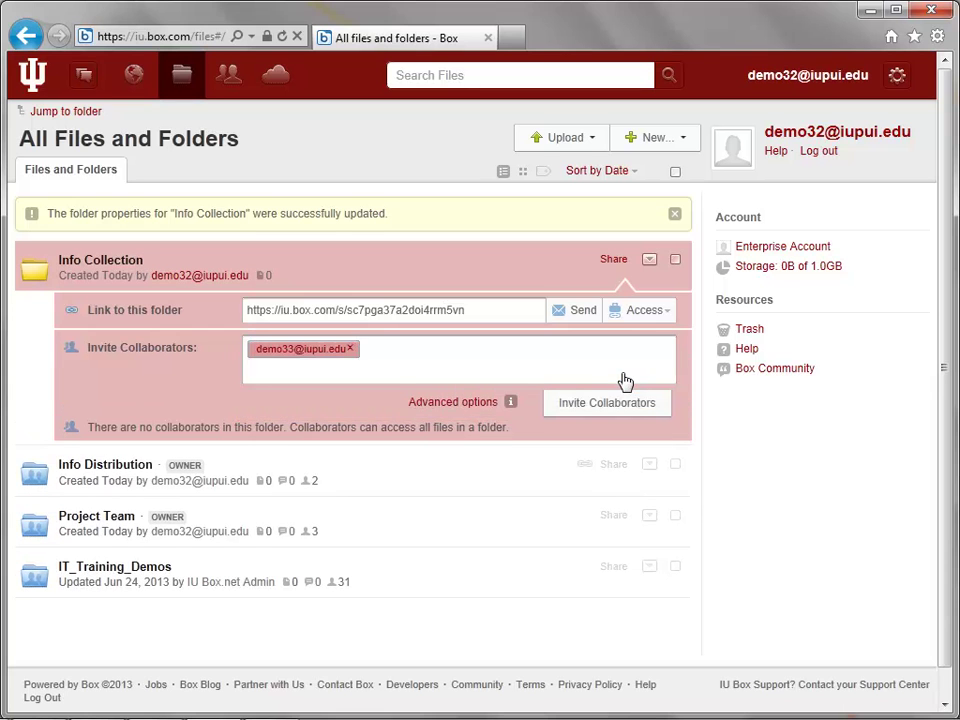
pyautogui.click(452, 402)
pyautogui.click(634, 437)
pyautogui.click(602, 613)
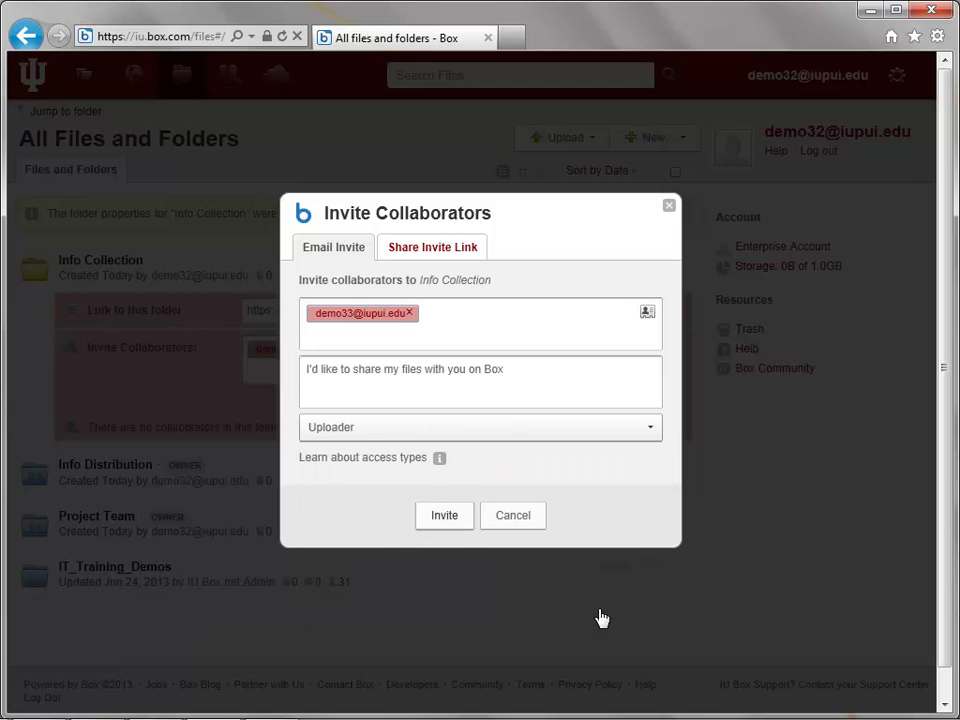
pyautogui.click(462, 518)
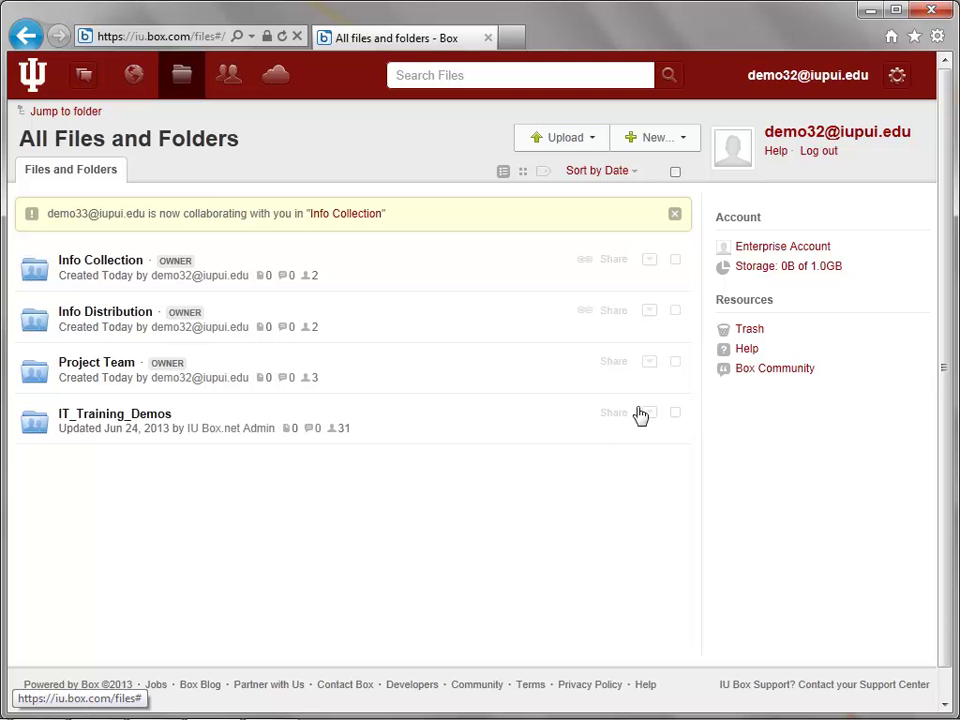
# Close the yellow collaboration banner and start a new Self-Inviting Collaborators folder
pyautogui.click(674, 216)
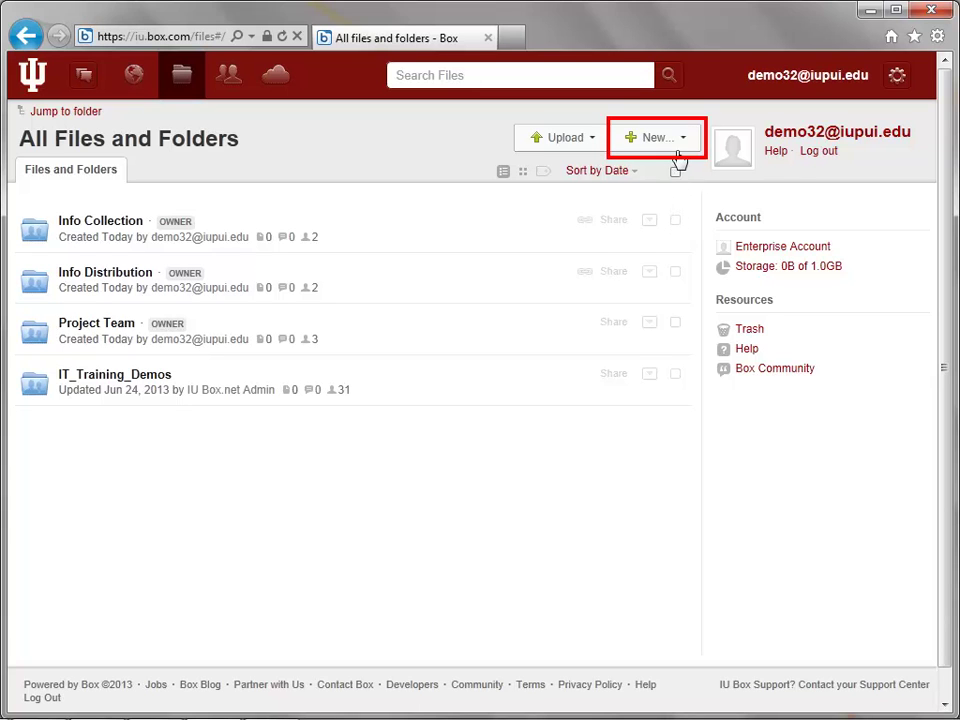
pyautogui.click(680, 154)
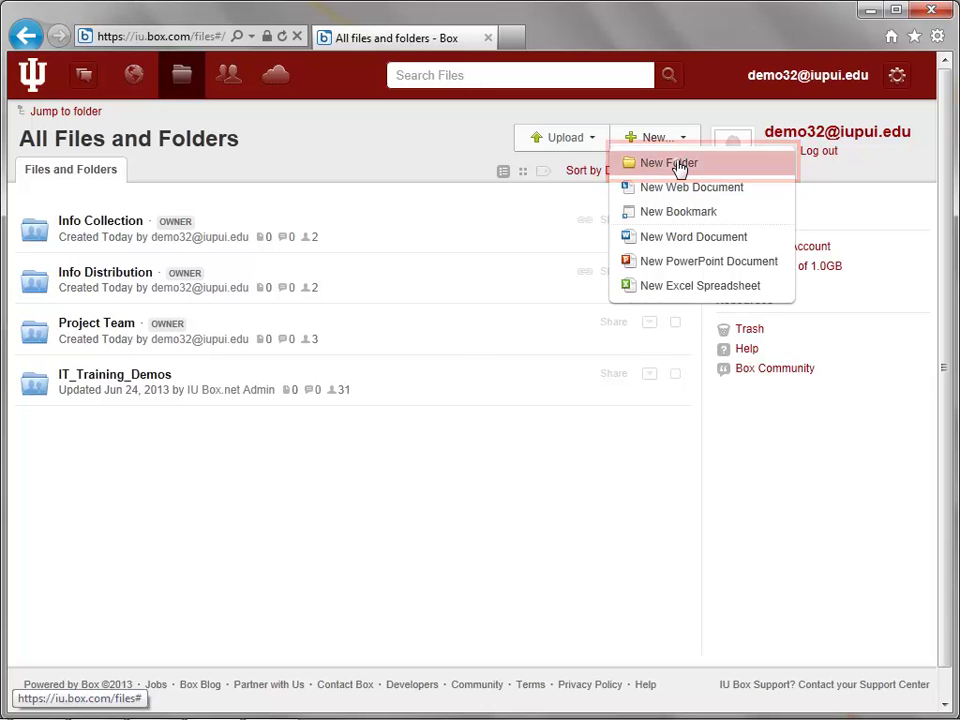
pyautogui.click(677, 165)
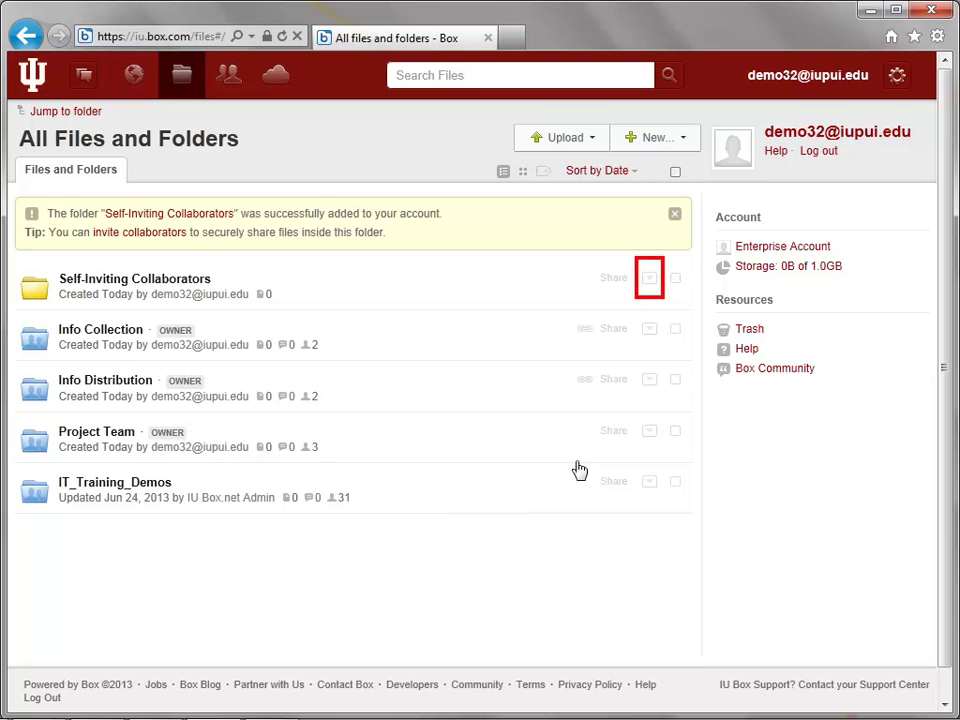
# Enable the Share Invite Link for Self-Inviting Collaborators with the Viewer access role
pyautogui.click(649, 279)
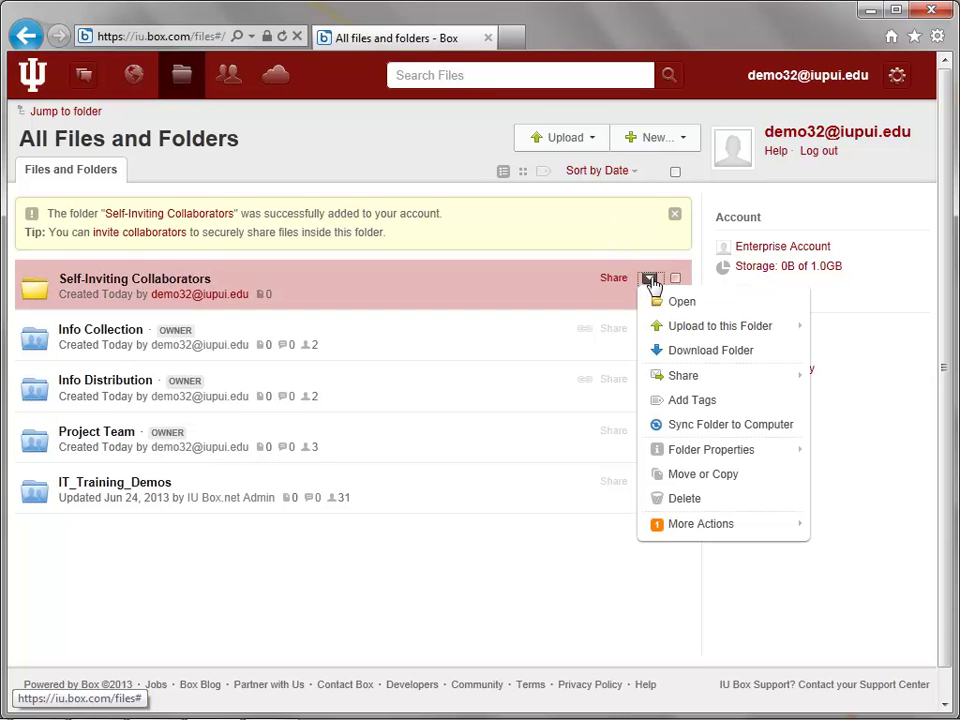
pyautogui.moveTo(716, 377)
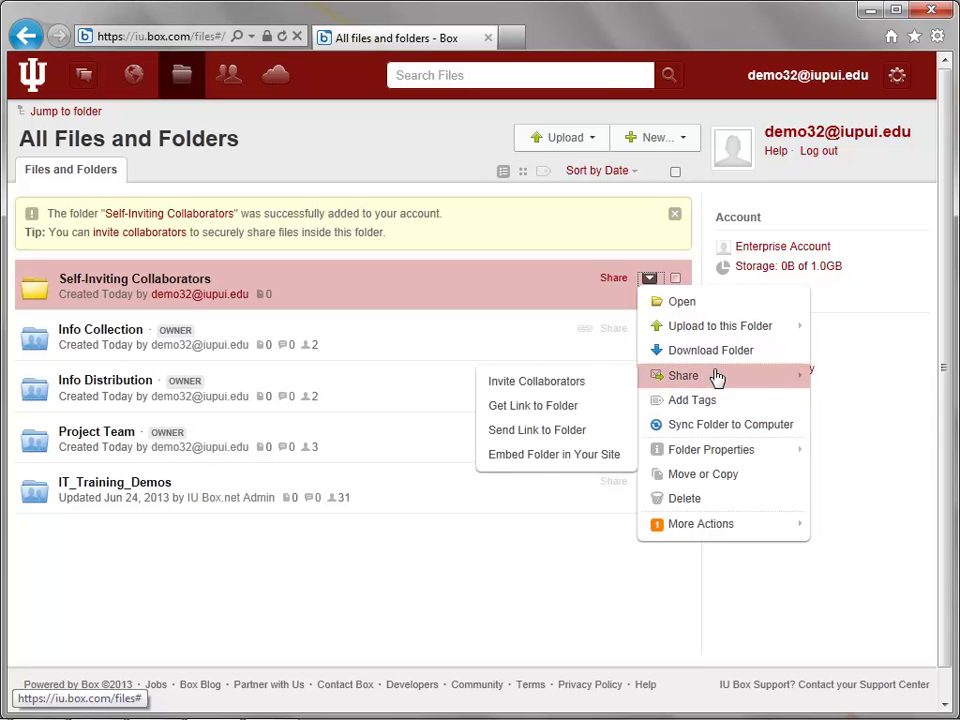
pyautogui.click(598, 388)
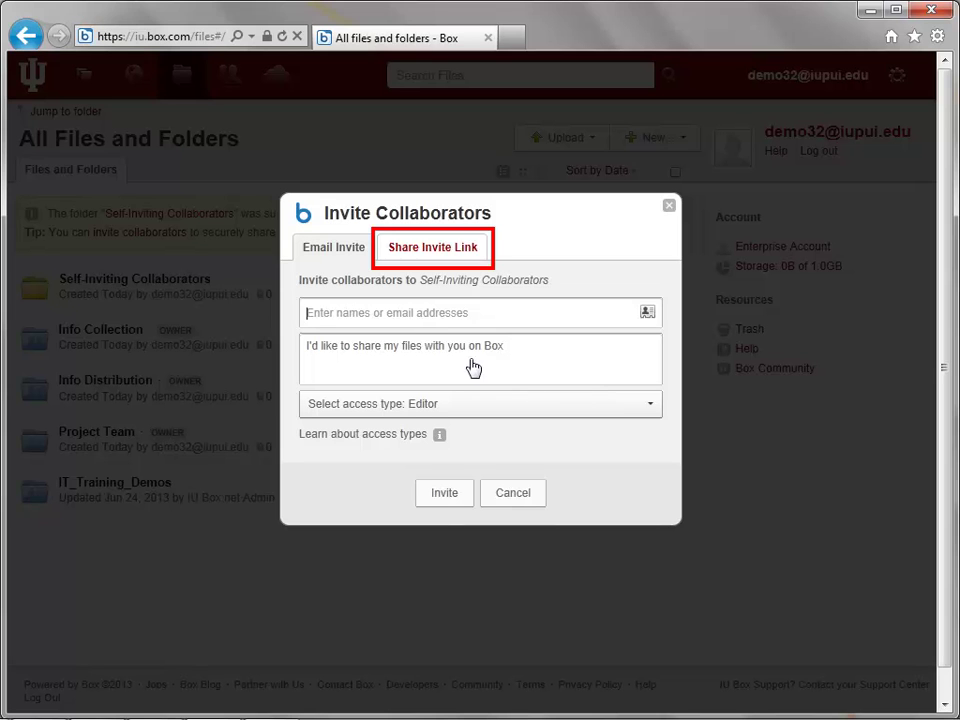
pyautogui.click(421, 258)
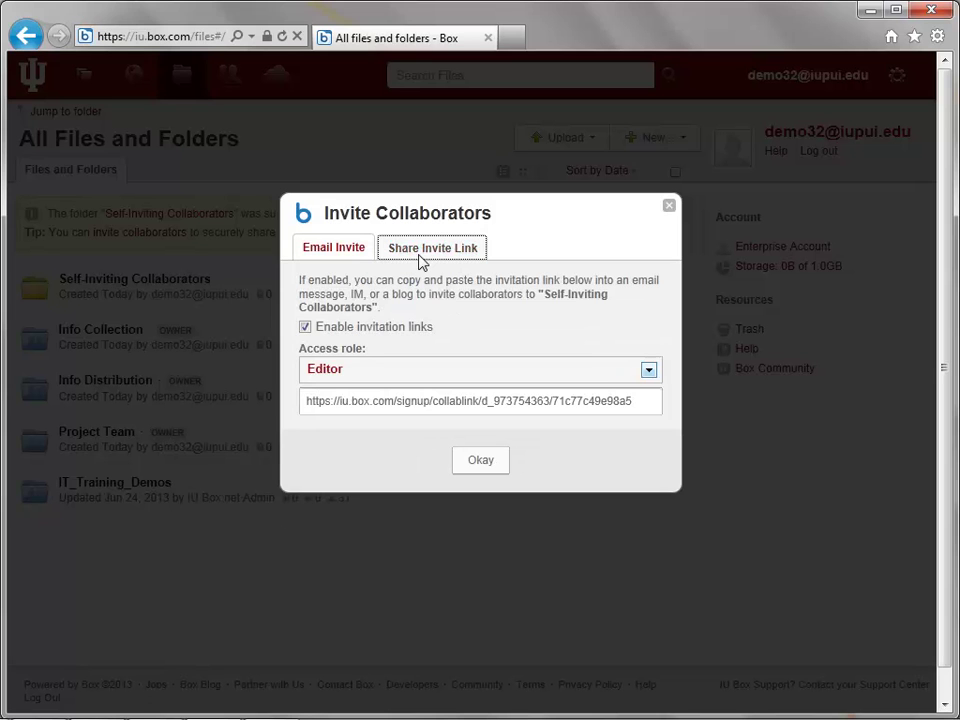
pyautogui.click(434, 372)
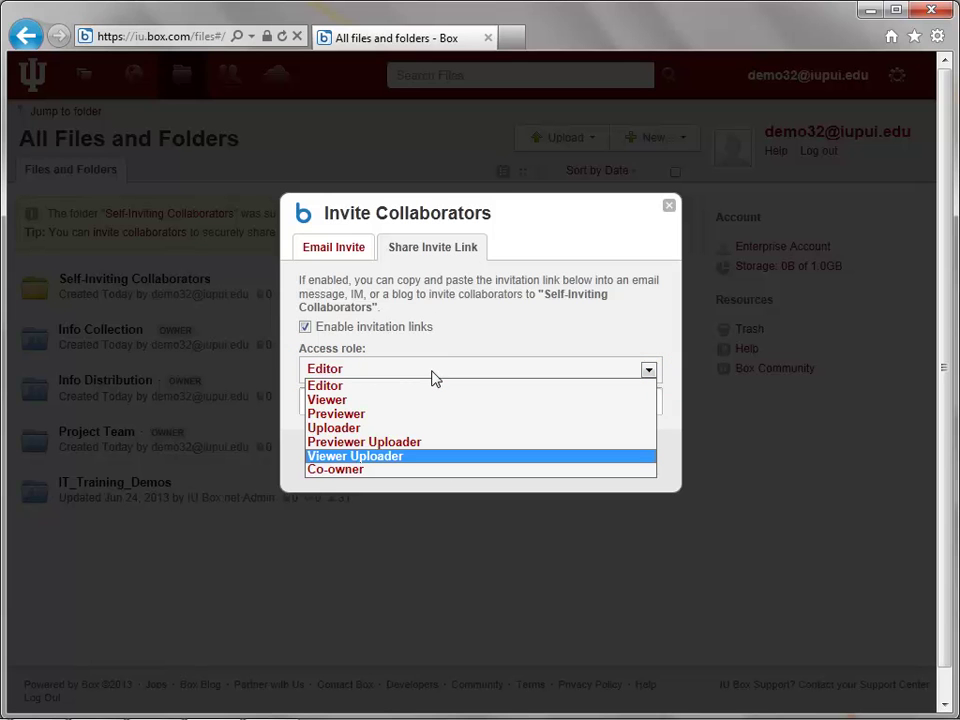
pyautogui.click(413, 400)
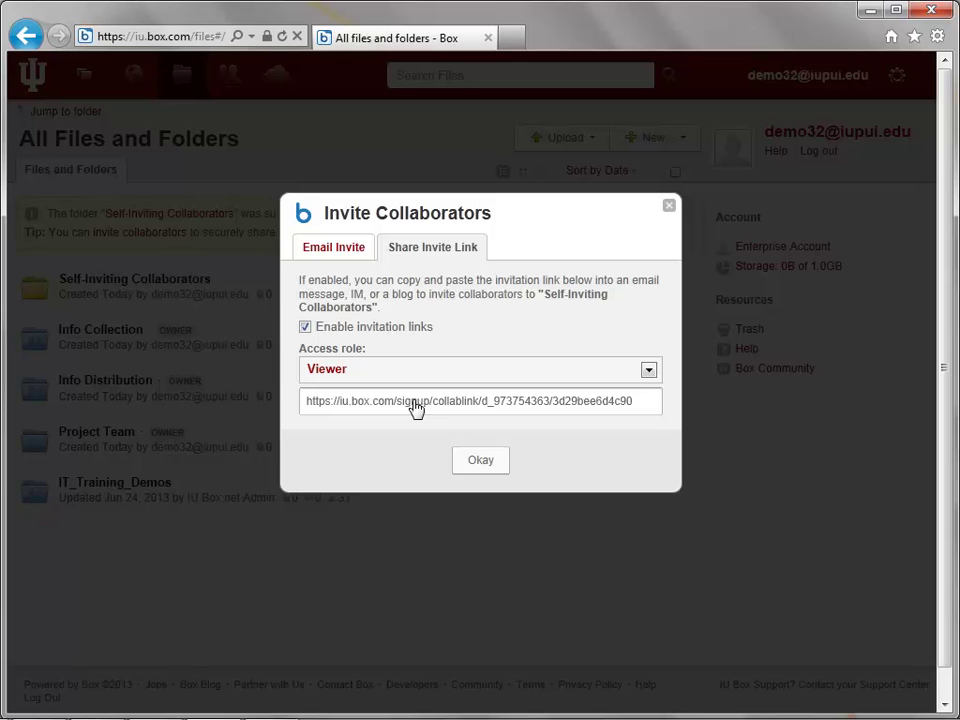
pyautogui.click(488, 463)
pyautogui.click(675, 215)
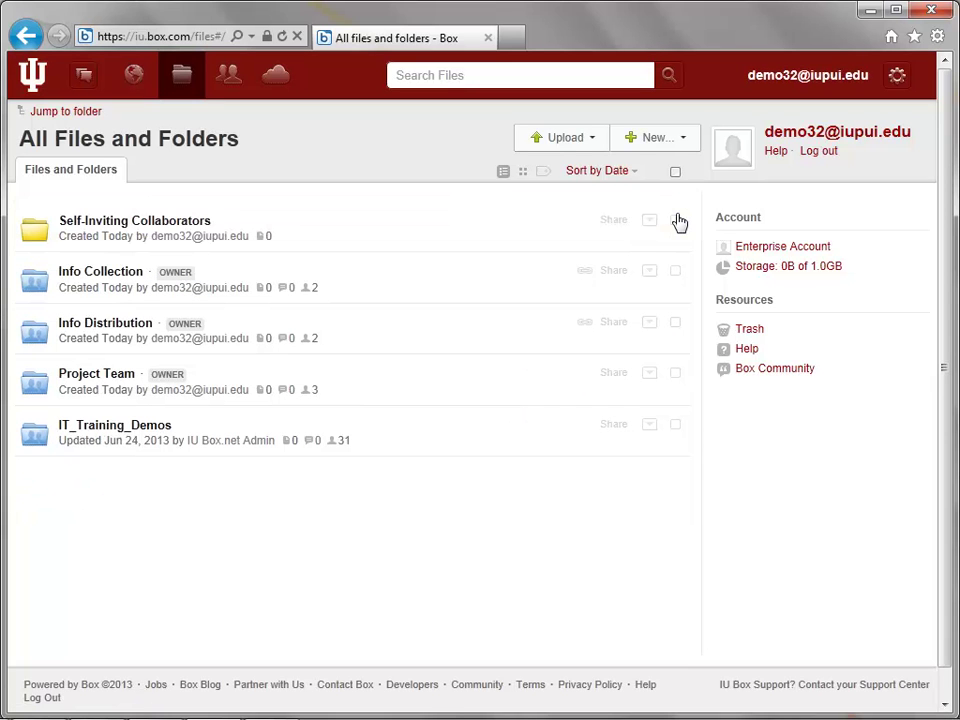
# Create a new folder called Hidden Collaborators in All Files and Folders
pyautogui.click(657, 149)
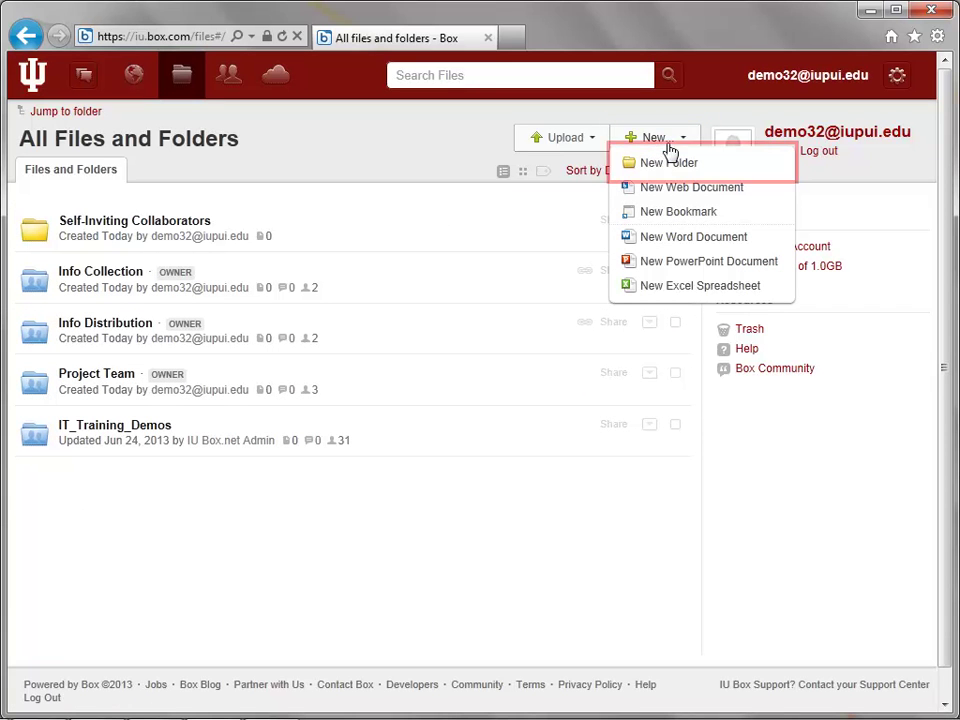
pyautogui.click(695, 170)
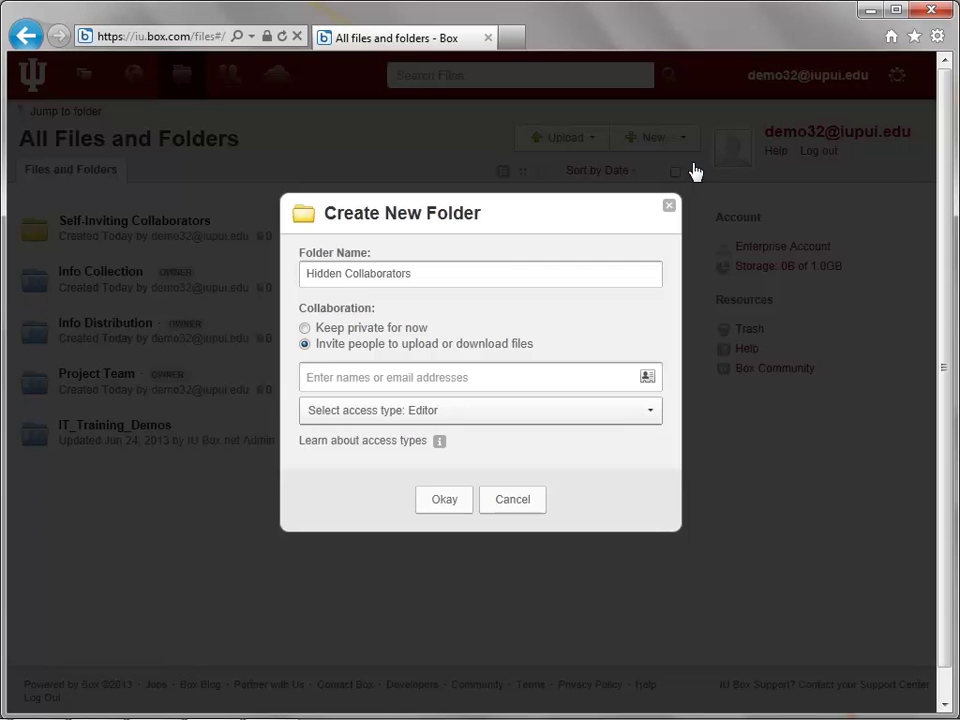
pyautogui.click(455, 508)
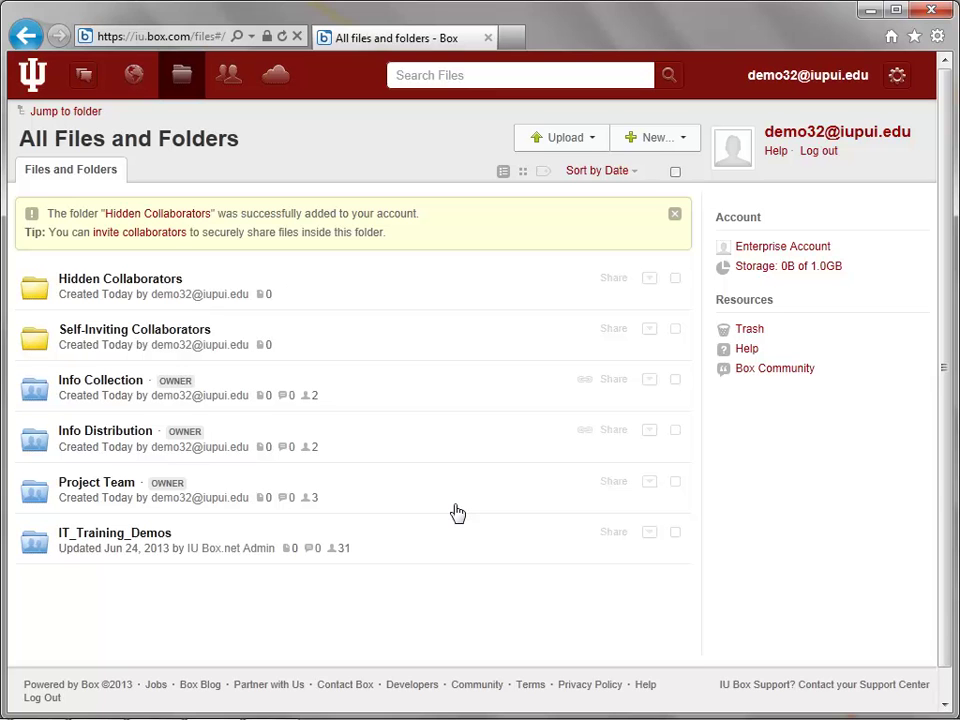
# In Hidden Collaborators' Security properties, enable Hide collaborators and Disable commenting, then save
pyautogui.click(650, 283)
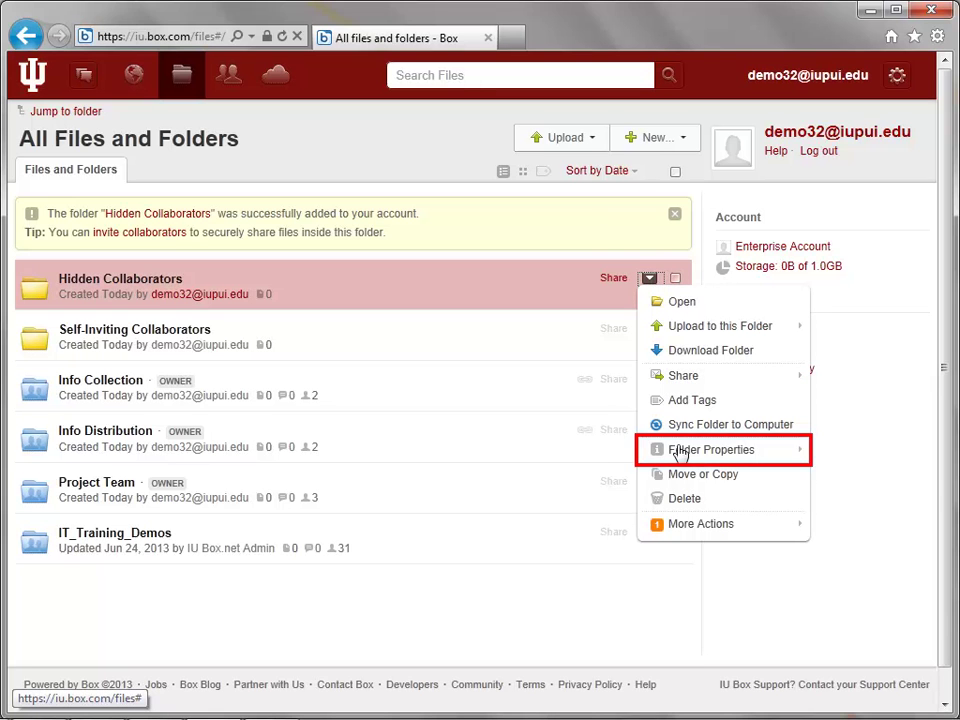
pyautogui.moveTo(680, 454)
pyautogui.click(593, 507)
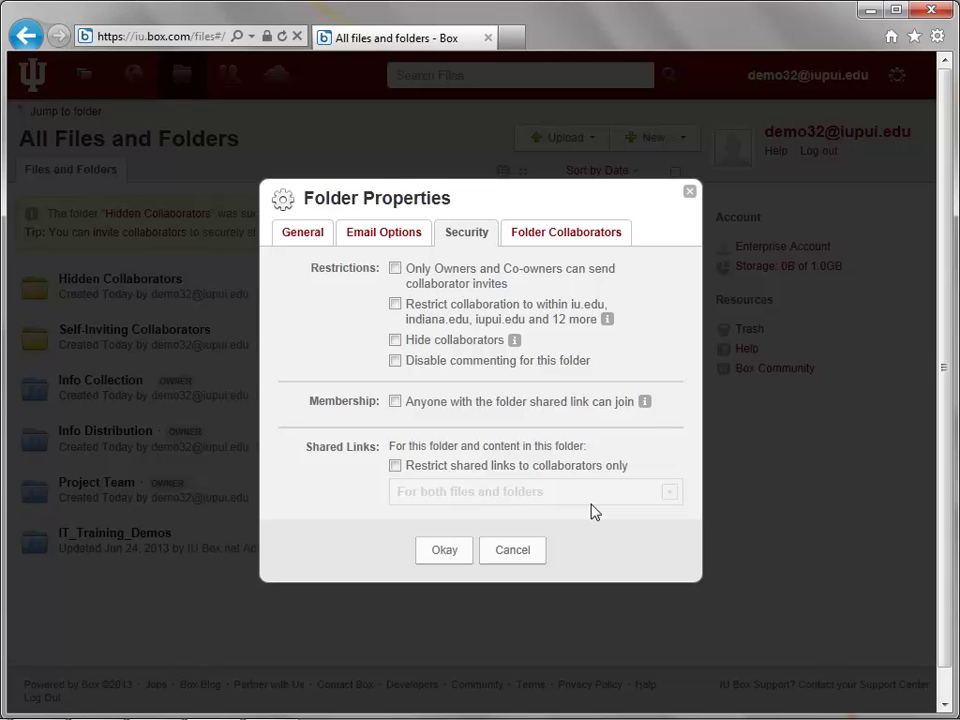
pyautogui.click(395, 341)
pyautogui.click(394, 362)
pyautogui.click(440, 555)
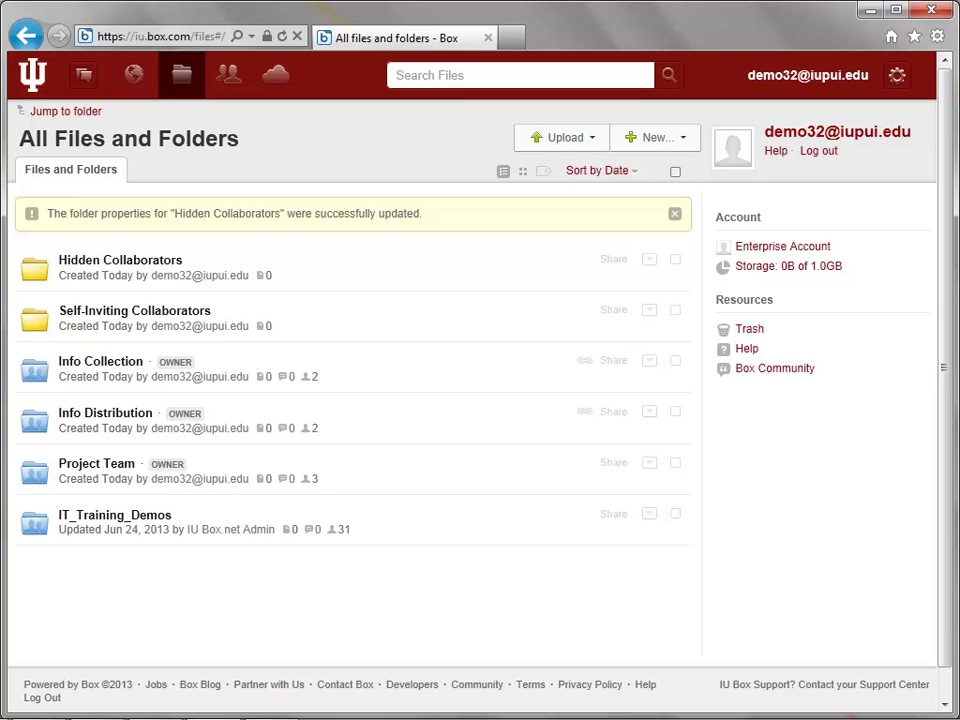